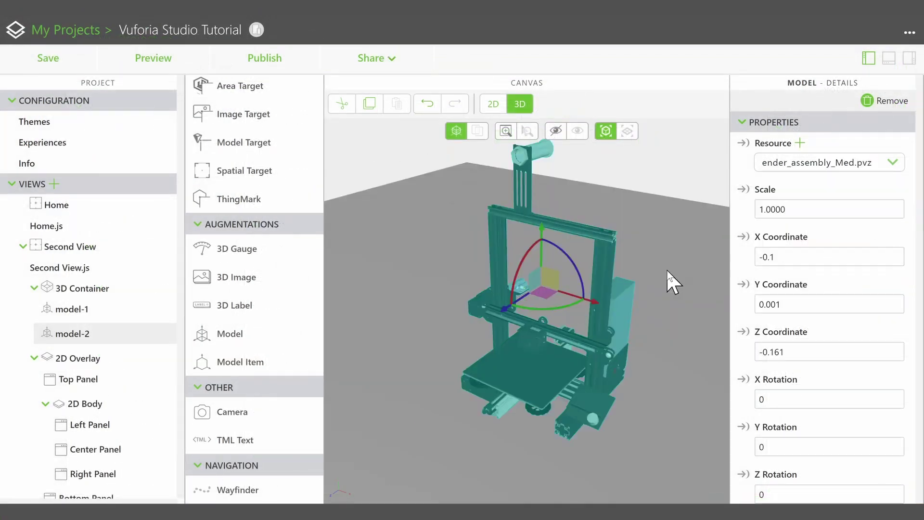
Step: Orbit the view and drag the printer model along its vertical axis
drag(651, 281, 624, 302)
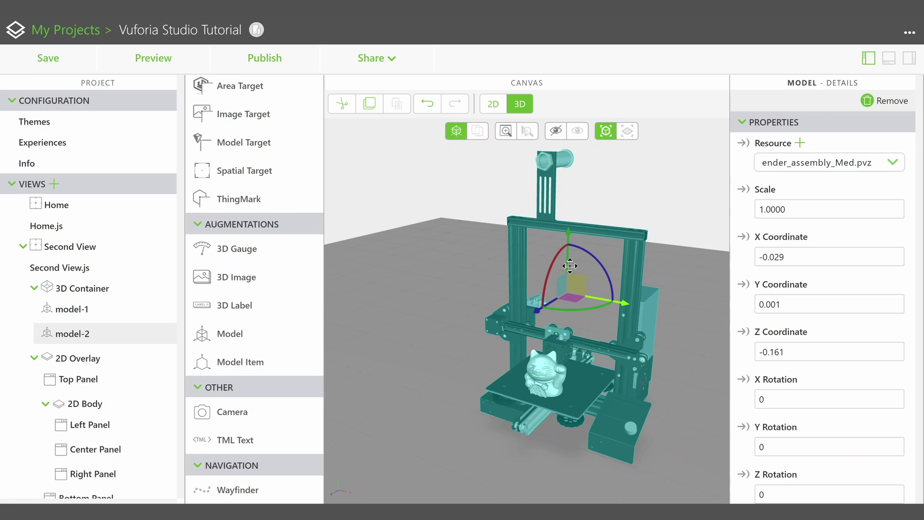
drag(569, 239, 570, 239)
Step: Deselect the printer model, then launch Vuforia Studio from the Start menu search and its launcher
click(642, 209)
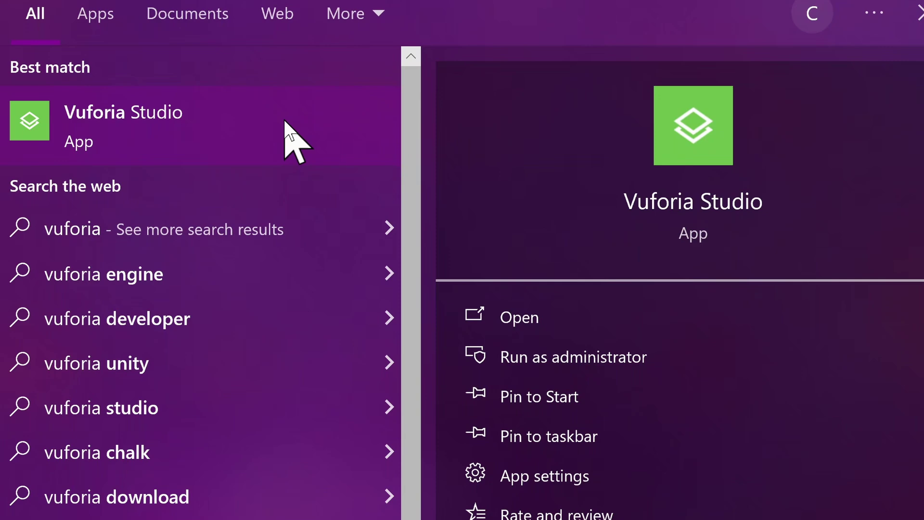
click(284, 119)
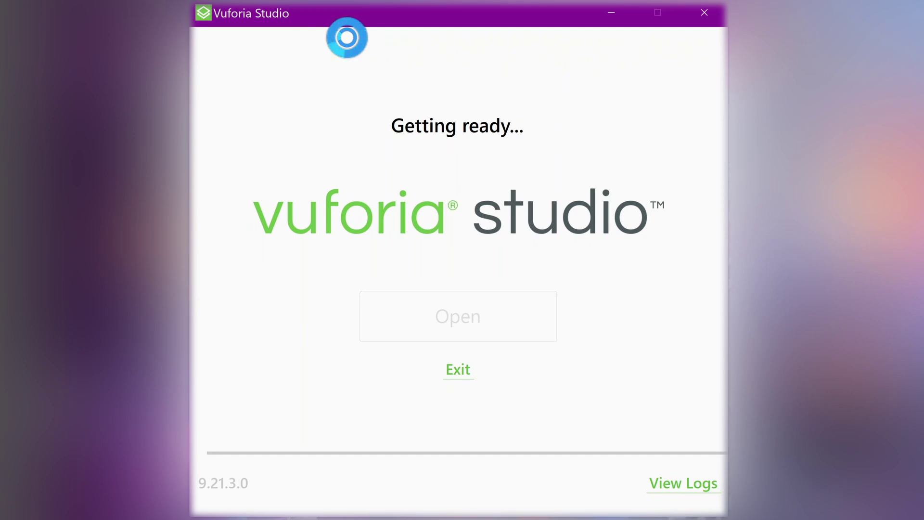
click(541, 308)
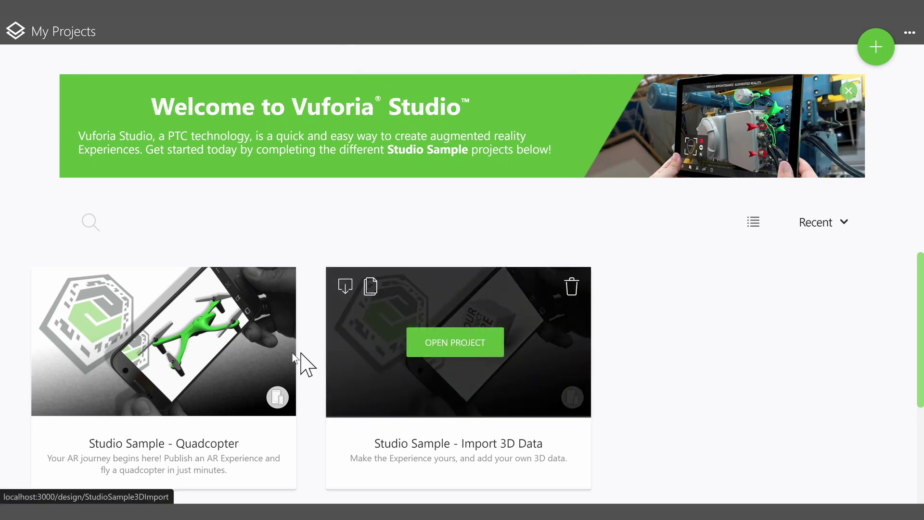
click(164, 342)
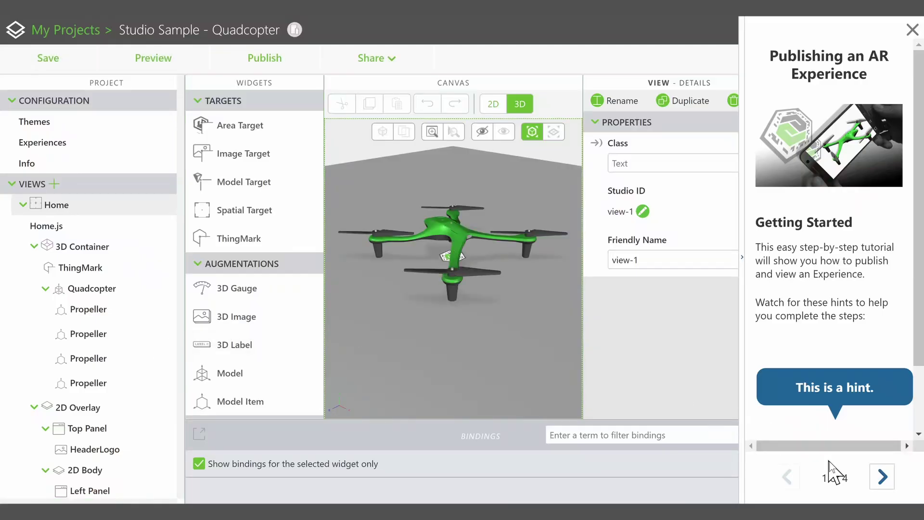
click(882, 476)
click(882, 477)
click(882, 477)
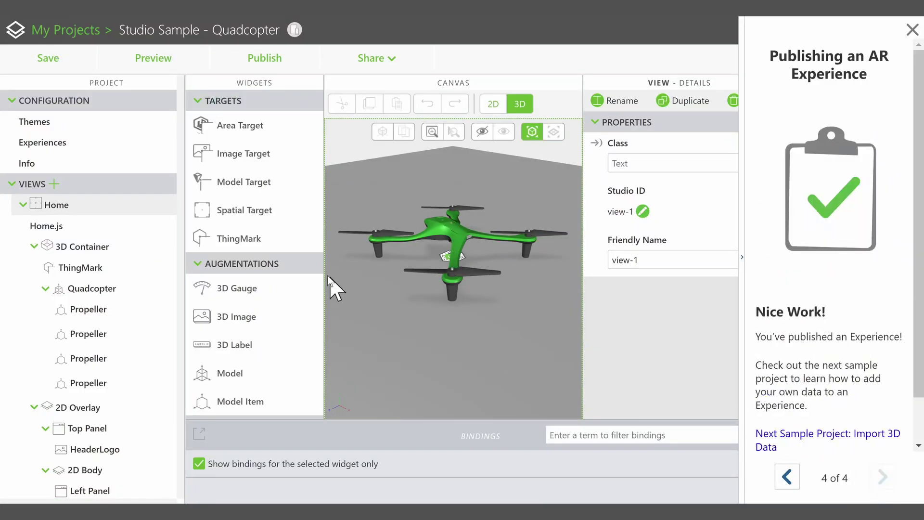
click(94, 223)
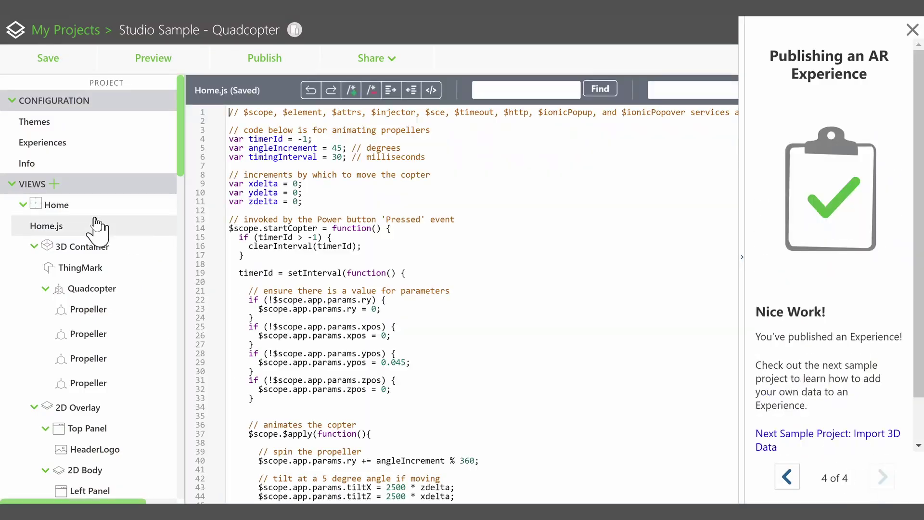
click(75, 31)
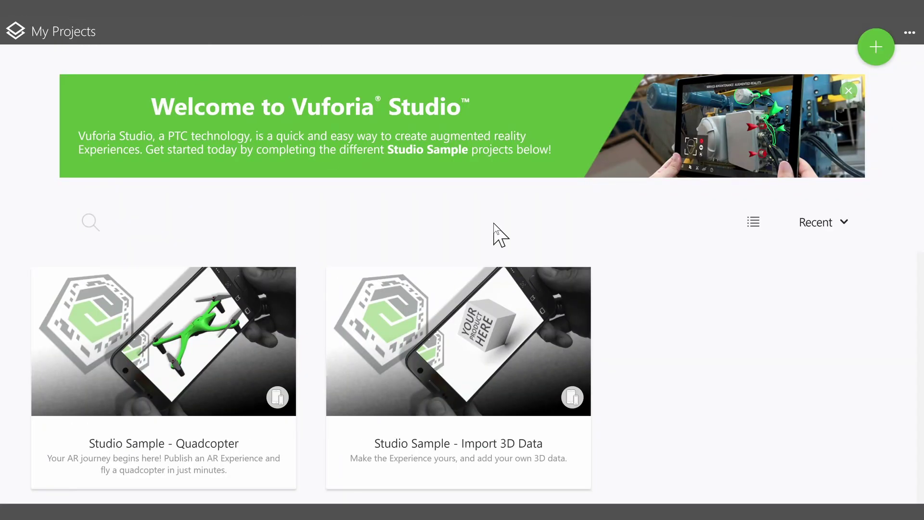
Step: Create a Mobile - Default project named 'Vuforia Studio Tutorial' with the pasted Experience Service URL
click(868, 50)
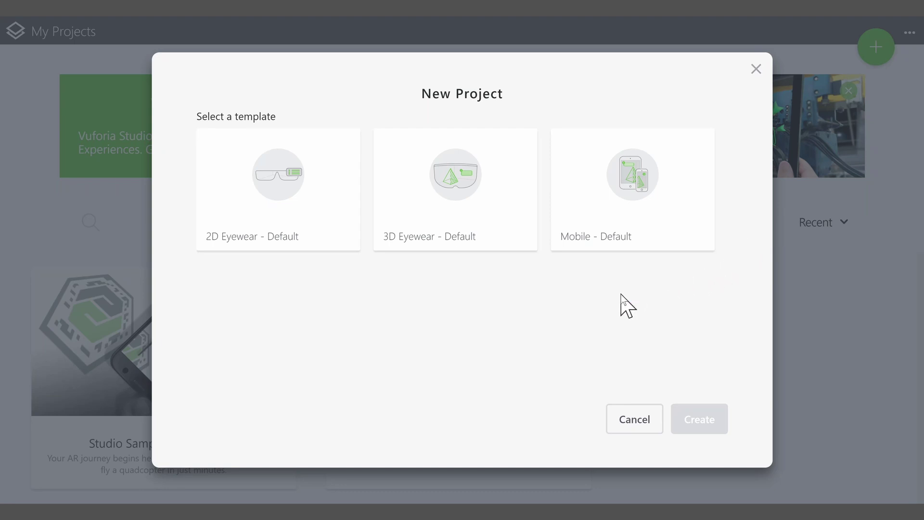
click(669, 195)
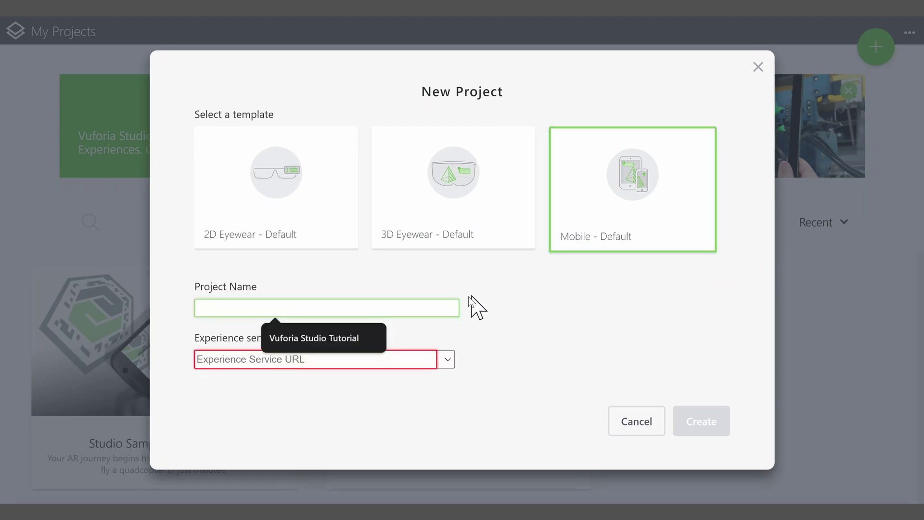
click(347, 342)
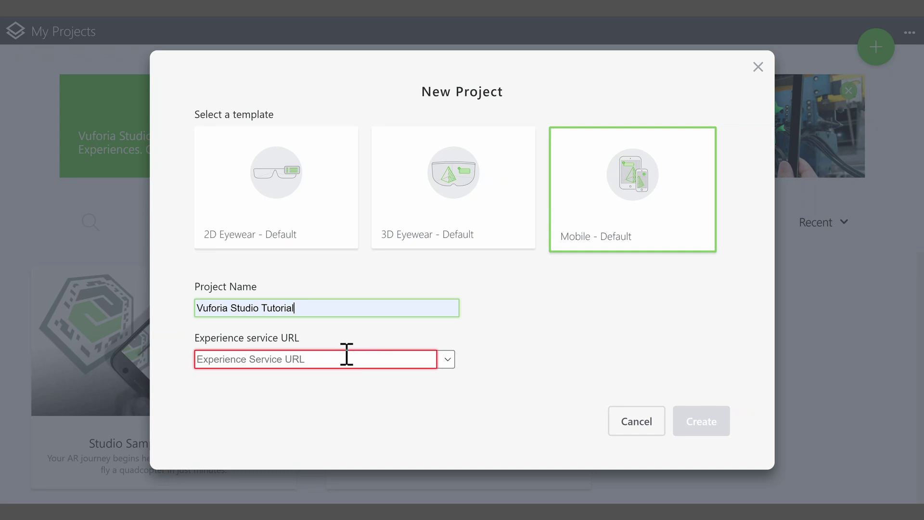
click(346, 356)
text(https://a315bgj2.studio-trial.thingworx.io/)
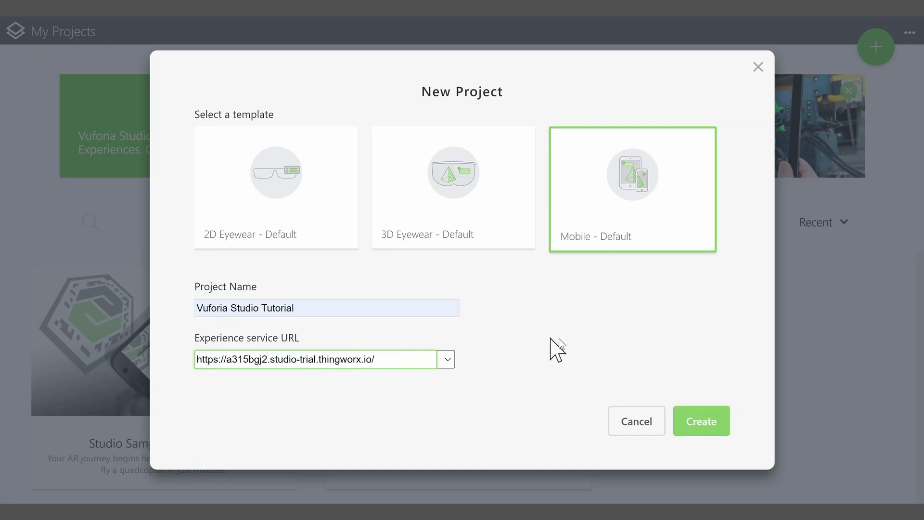
click(705, 425)
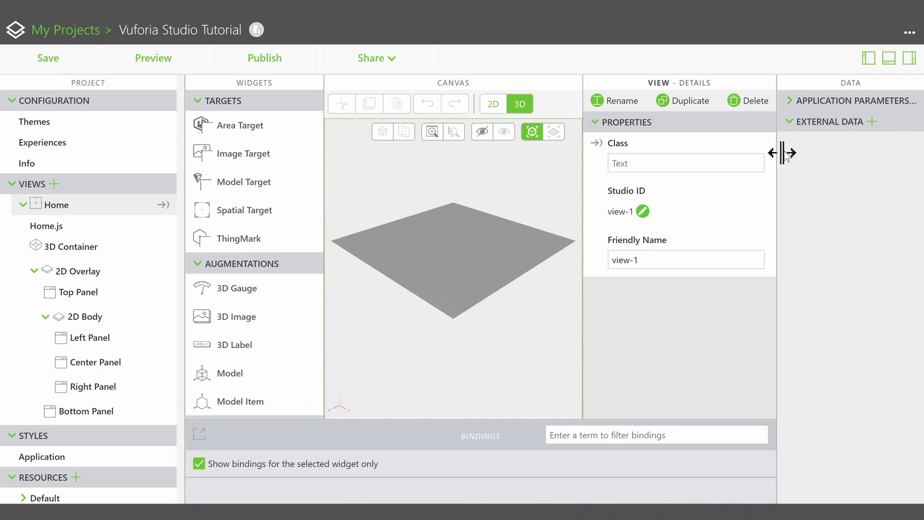
Step: Hide the project tree, bindings and data panels to widen the canvas
click(869, 59)
click(889, 60)
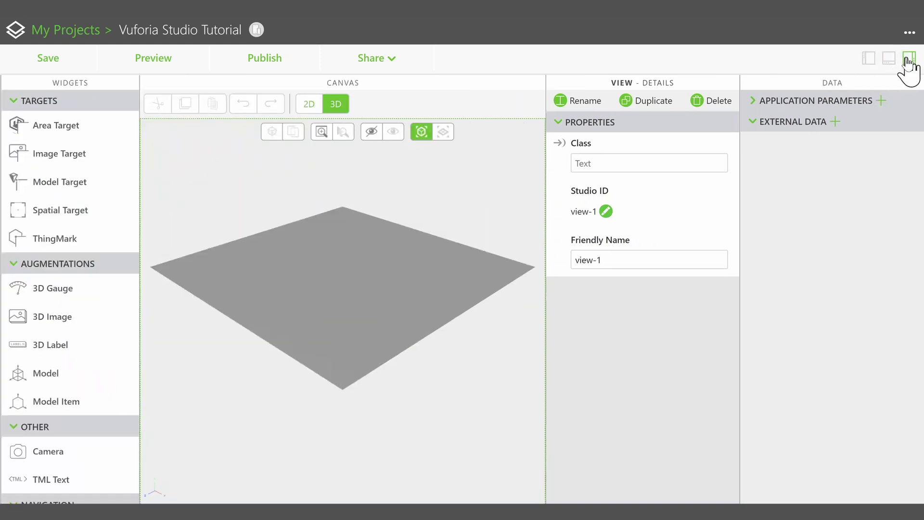
click(909, 59)
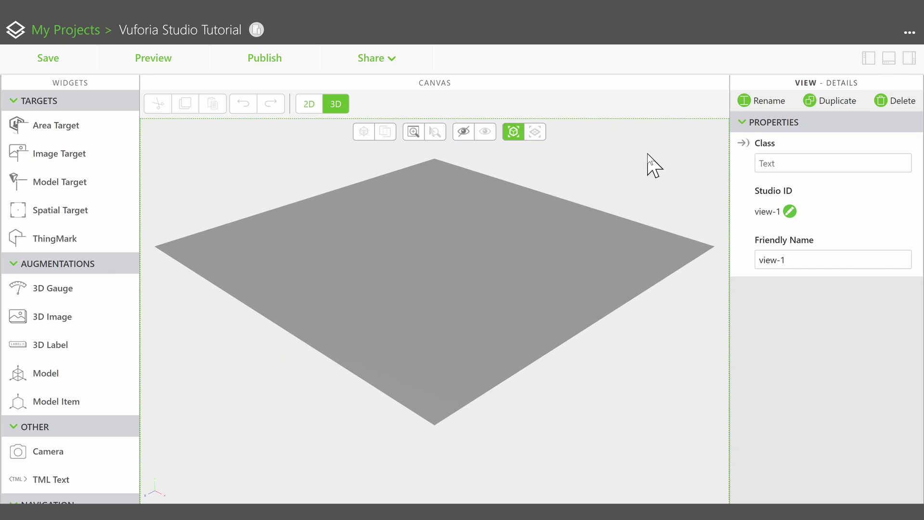
Step: Add a Model widget and upload ender_assembly.pvz as its resource with Run CAD Optimizer checked
drag(30, 373, 421, 249)
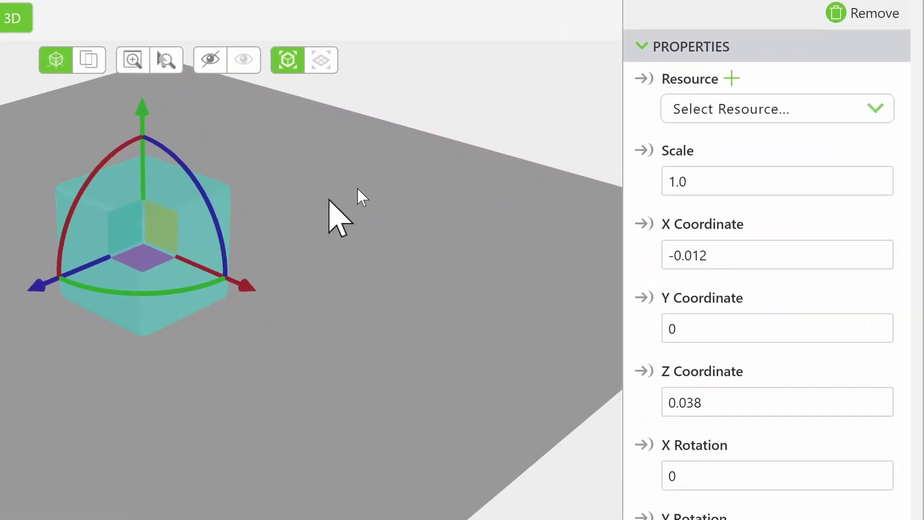
click(732, 78)
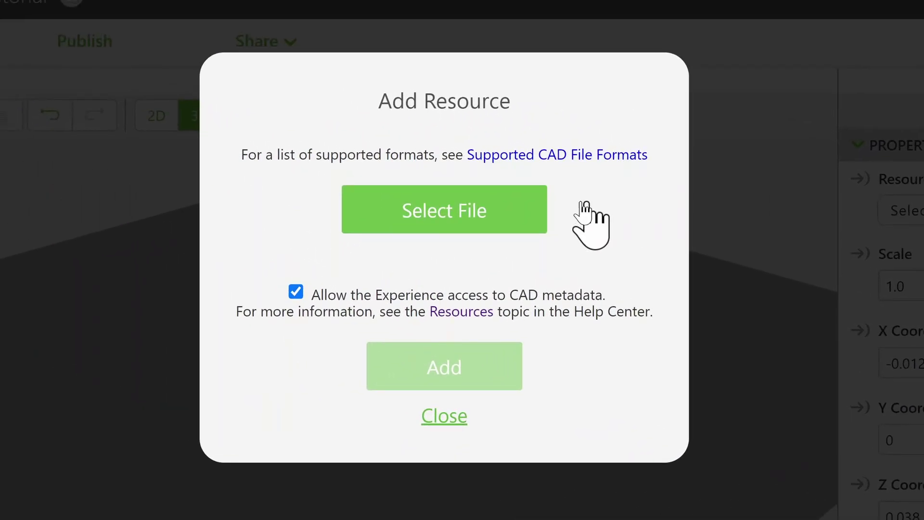
click(527, 201)
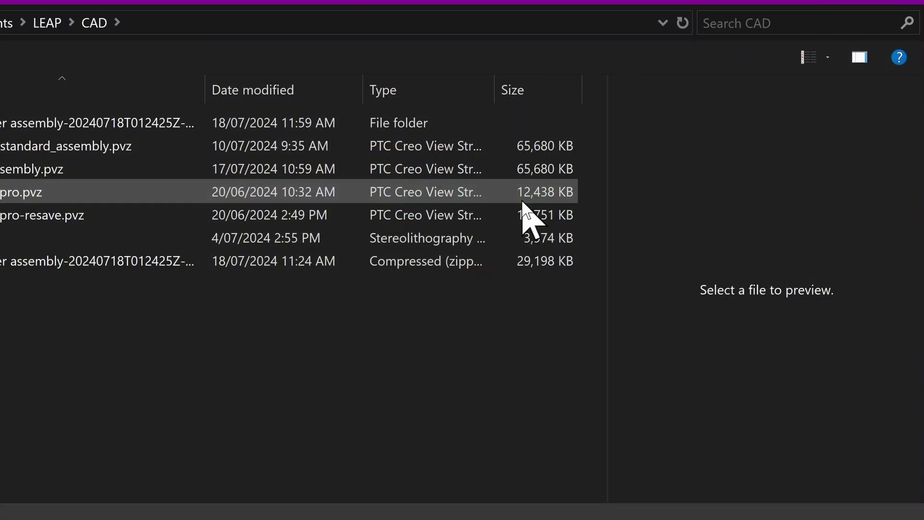
click(431, 149)
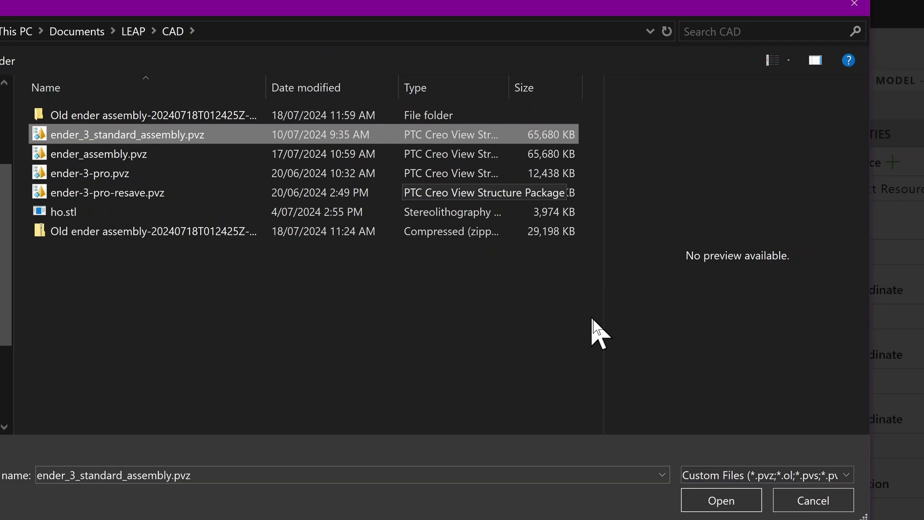
key(Down)
key(Return)
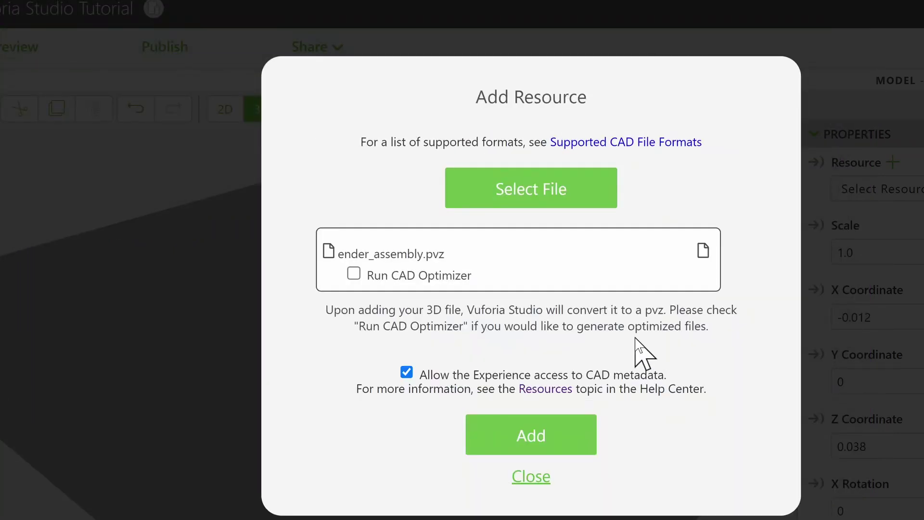
click(354, 273)
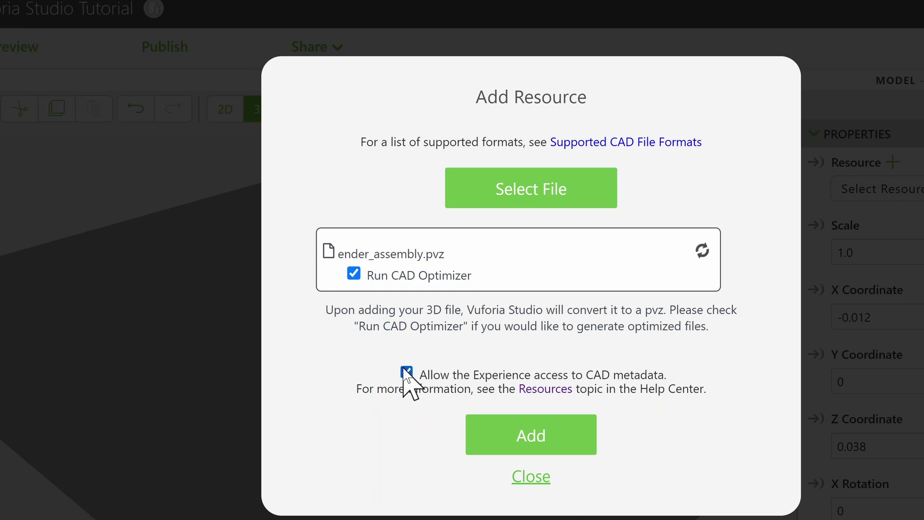
click(496, 438)
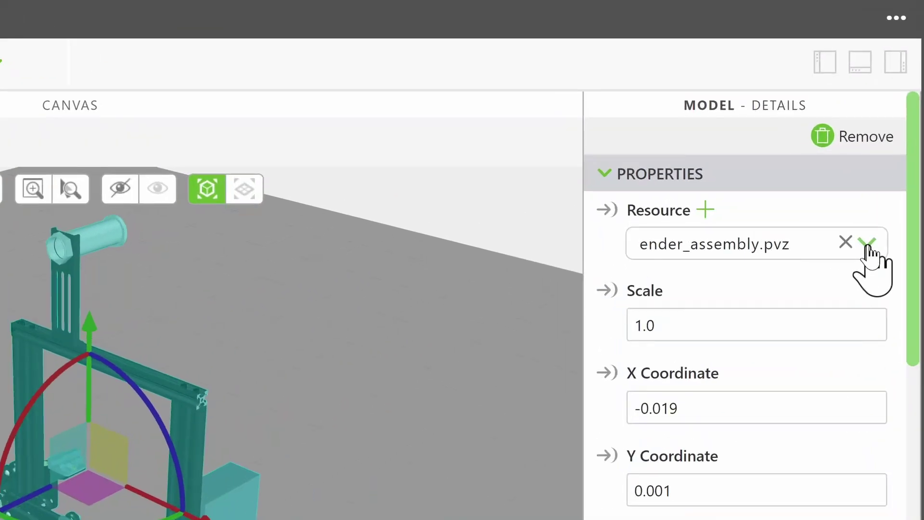
Step: Pick ender_assembly_Low.pvz from the Model Details Resource dropdown
click(893, 185)
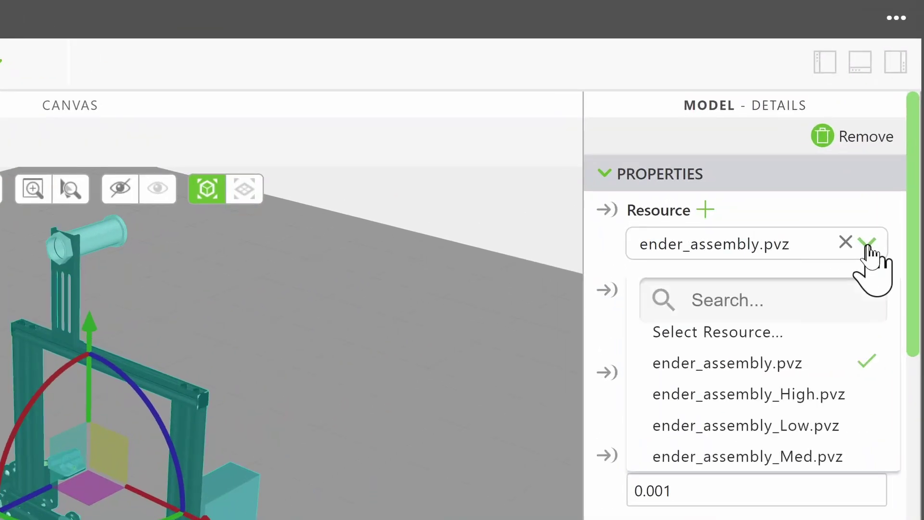
click(796, 426)
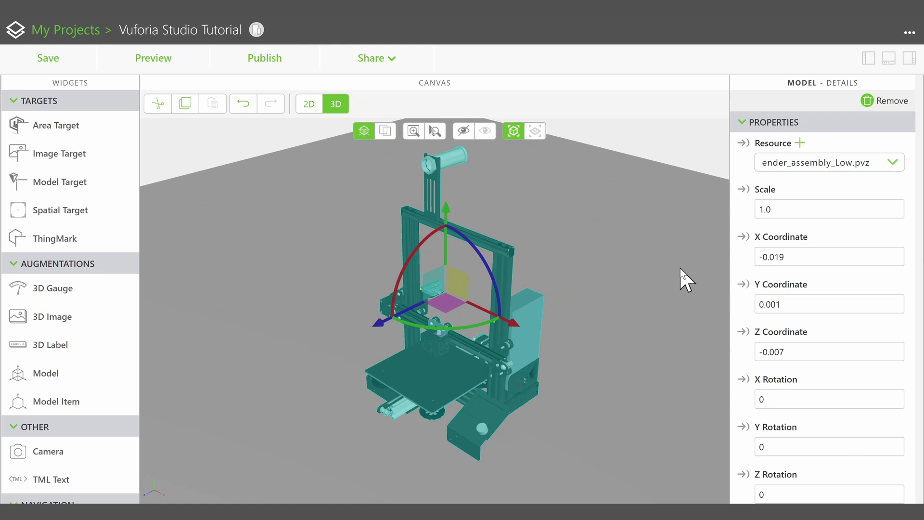
Step: Zoom and orbit around the low-resolution printer, then deselect it by double-clicking empty canvas
drag(537, 325, 565, 314)
scroll(591, 308, up, 5)
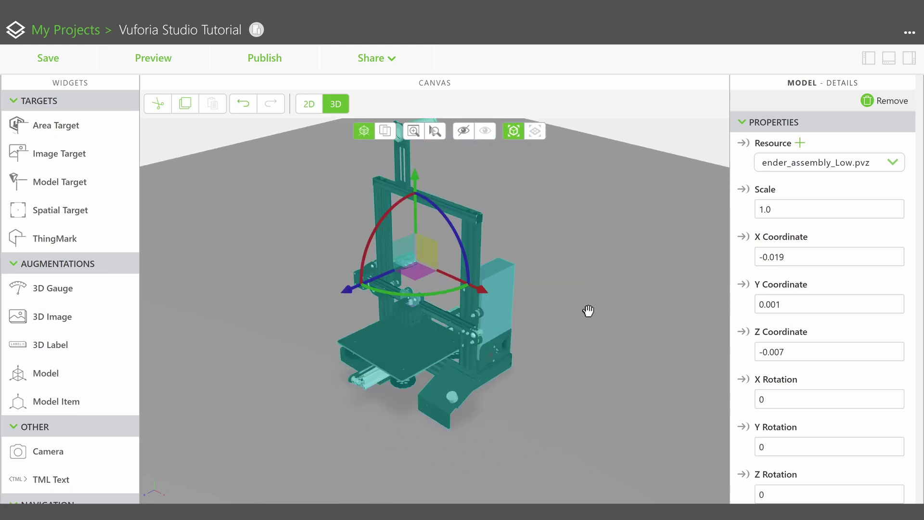
scroll(597, 307, down, 5)
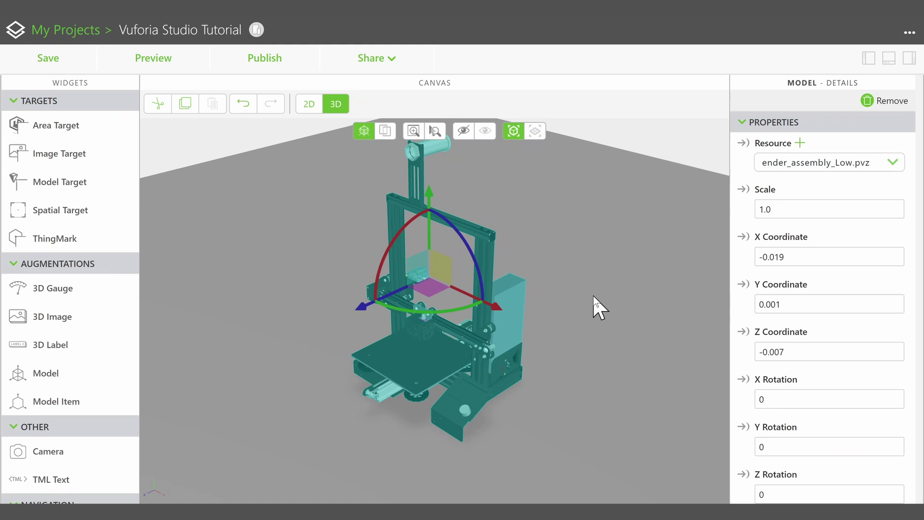
right_drag(618, 345, 510, 326)
click(395, 321)
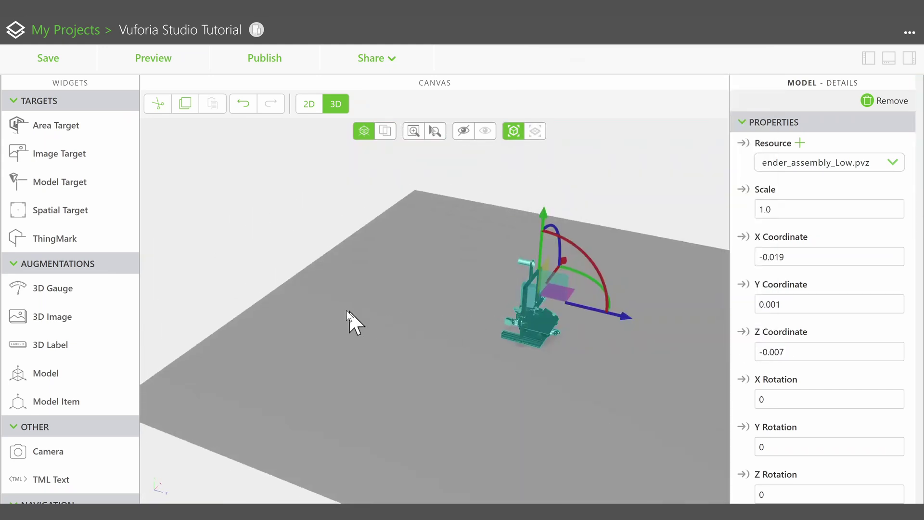
double_click(304, 303)
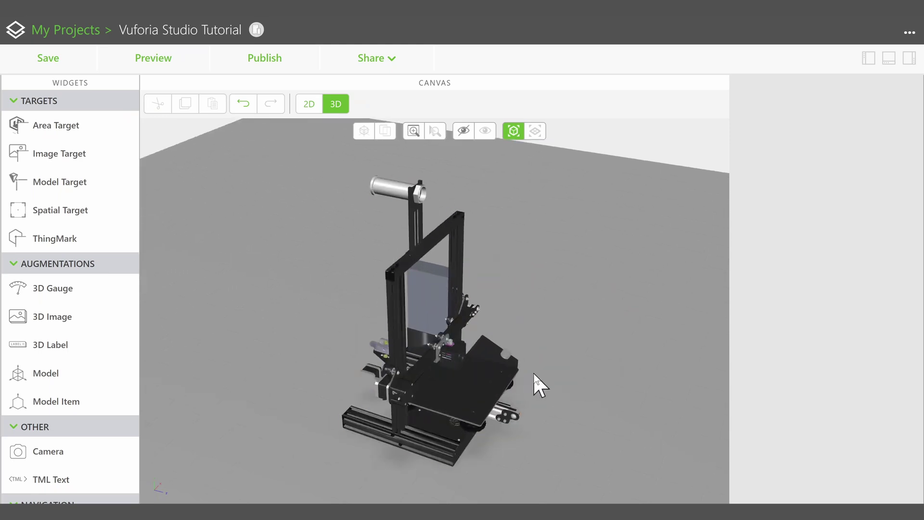
Step: Select the printer model and drag it along the X axis to a new position
drag(535, 384, 436, 360)
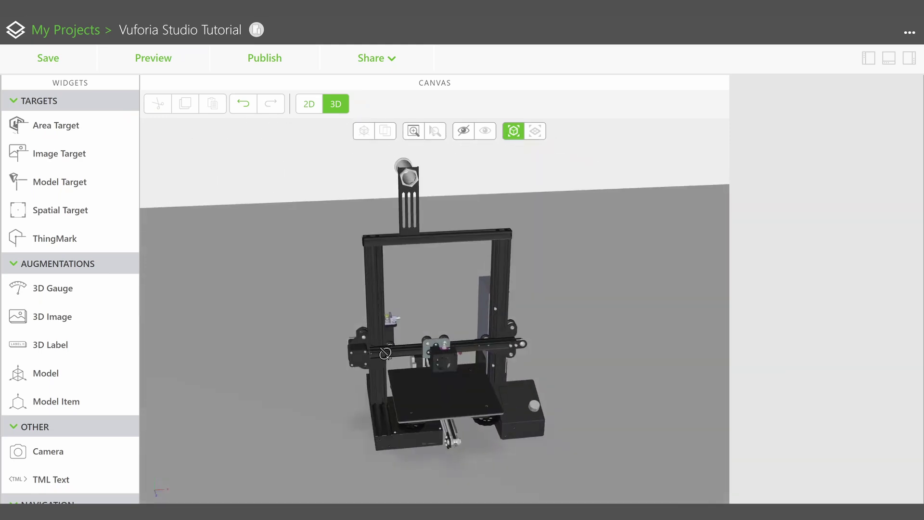
click(438, 374)
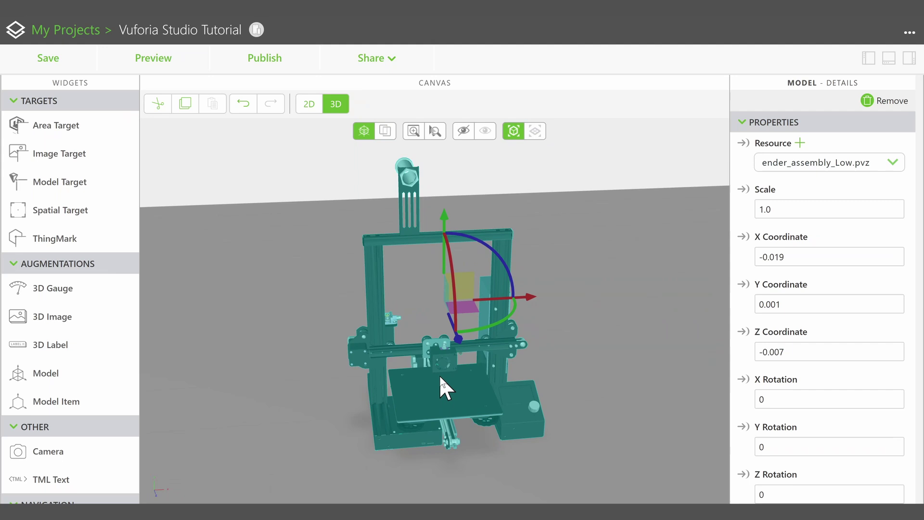
drag(511, 295, 434, 277)
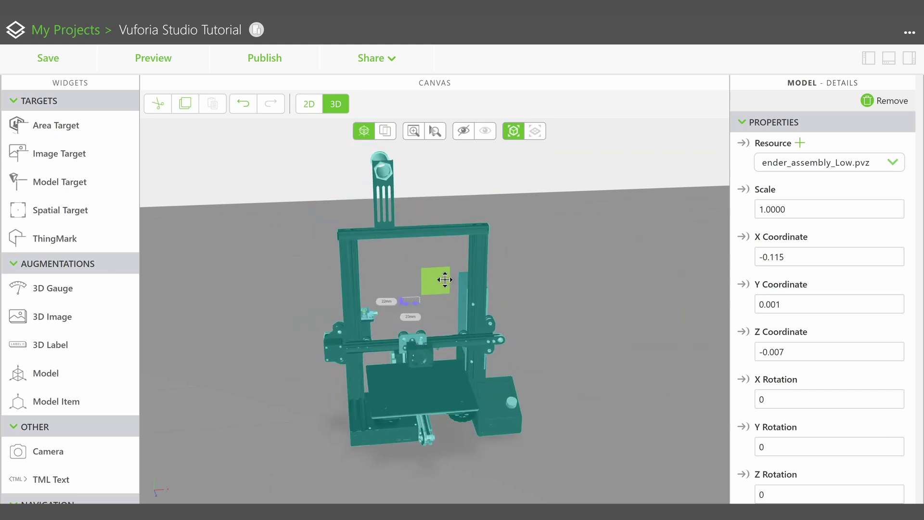
drag(444, 280, 446, 281)
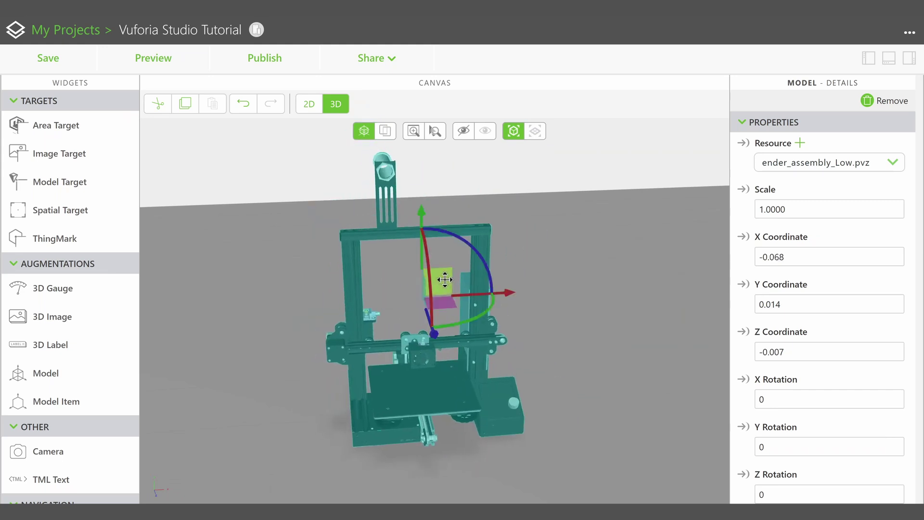
click(384, 131)
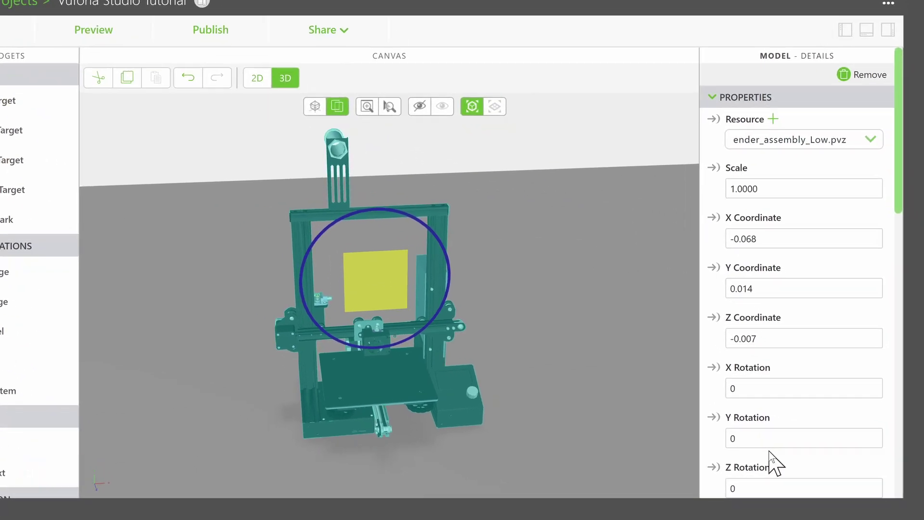
Step: Set the model's Y Rotation to 45, then deselect it and orbit to face the front
click(794, 446)
key(BackSpace)
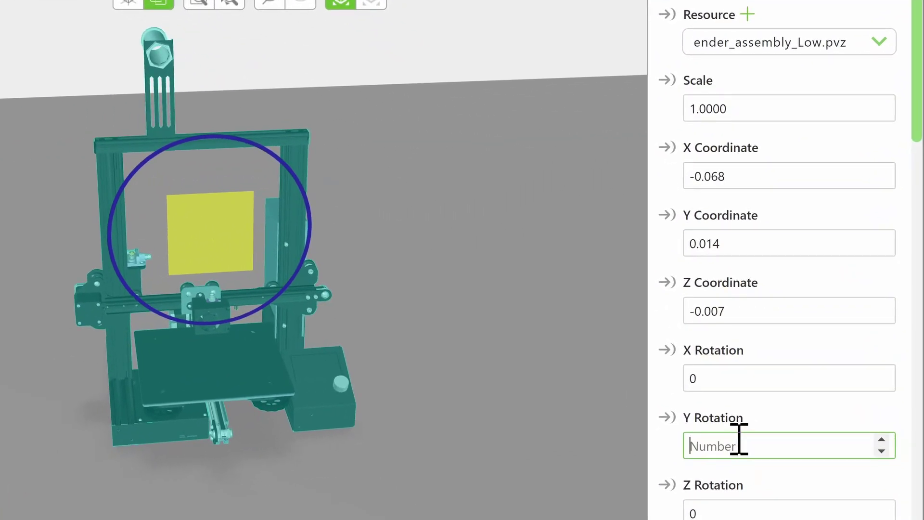
text(45)
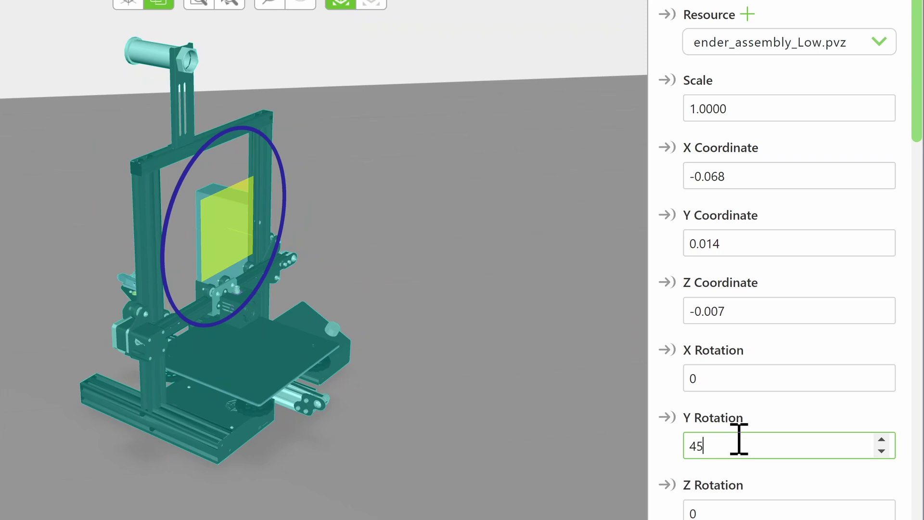
click(570, 363)
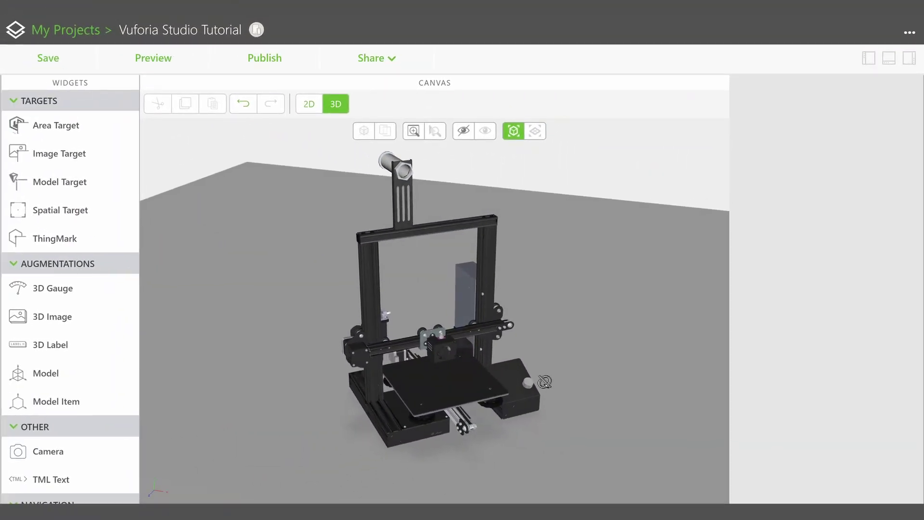
drag(544, 381, 522, 382)
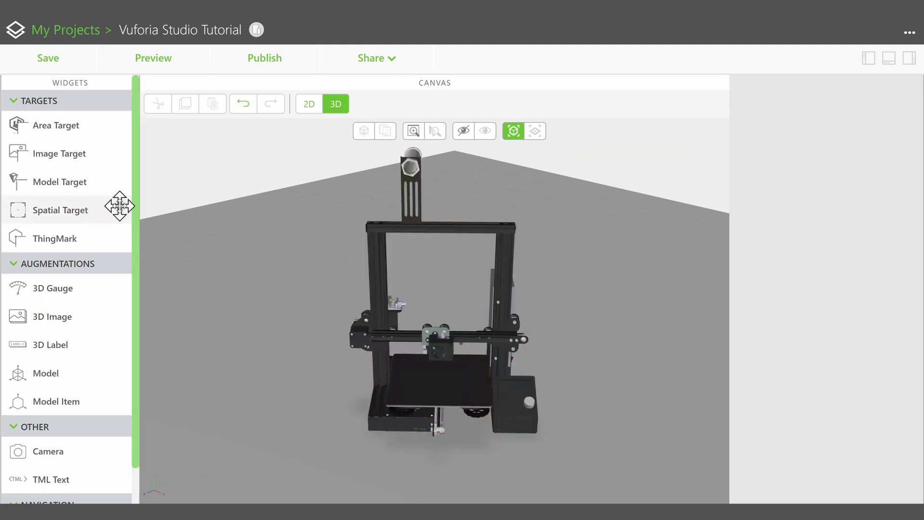
Step: Drop a Spatial Target onto the printer bed, nudge it into place, and switch to 2D view
drag(120, 206, 450, 426)
drag(576, 426, 601, 405)
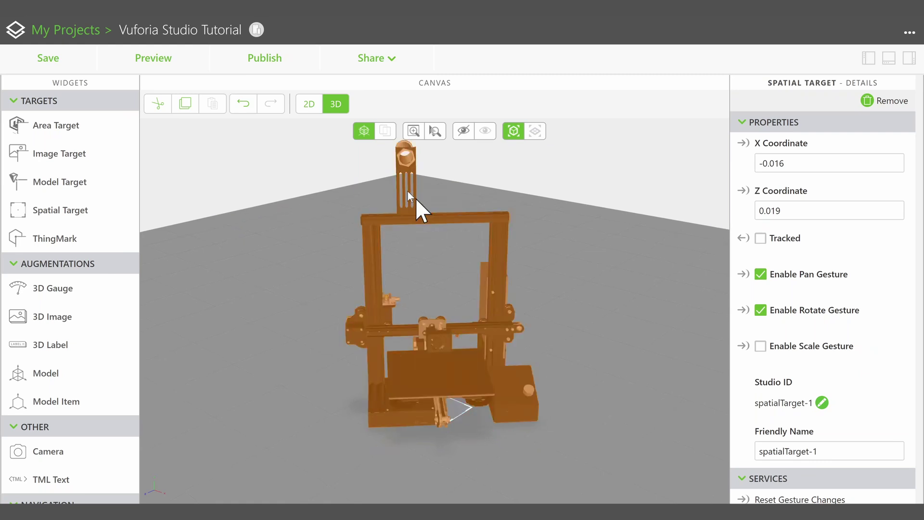
click(313, 104)
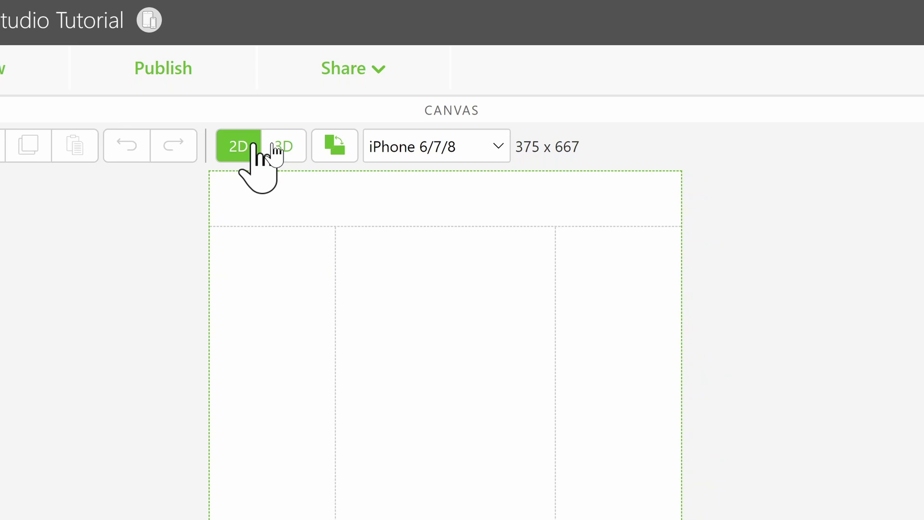
Step: Choose Galaxy S8/S9 as the preview device and rotate the screen to landscape, 740 x 360
click(445, 153)
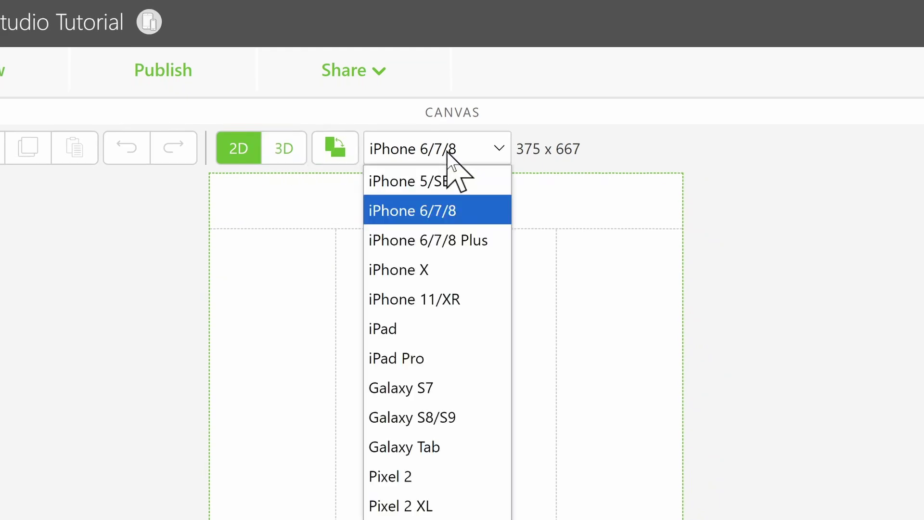
click(455, 415)
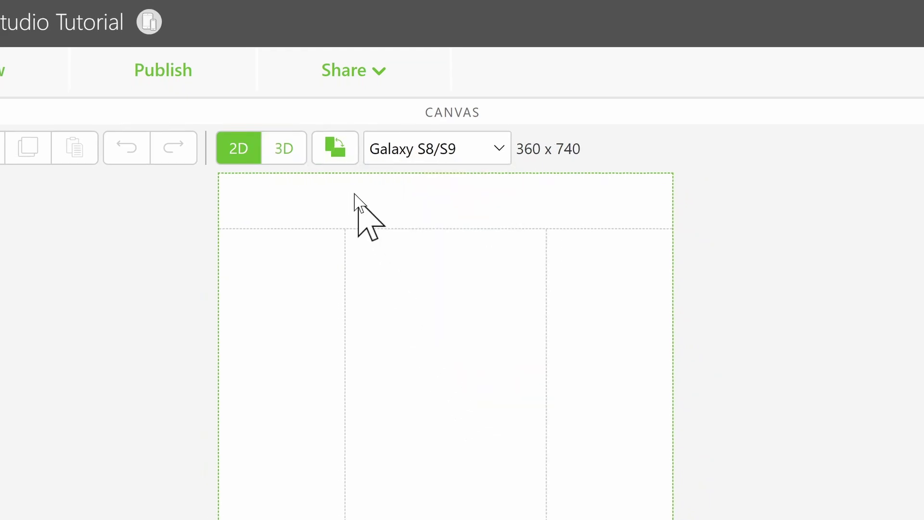
click(335, 147)
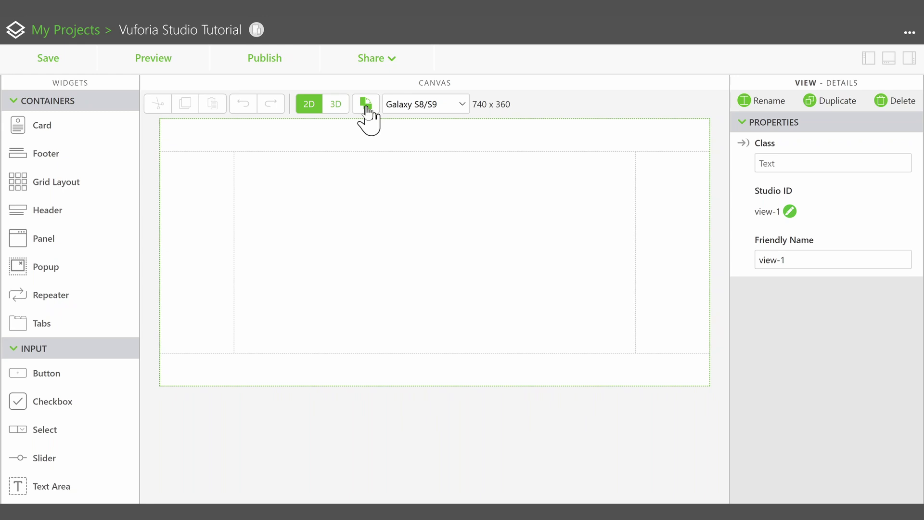
scroll(74, 178, down, 10)
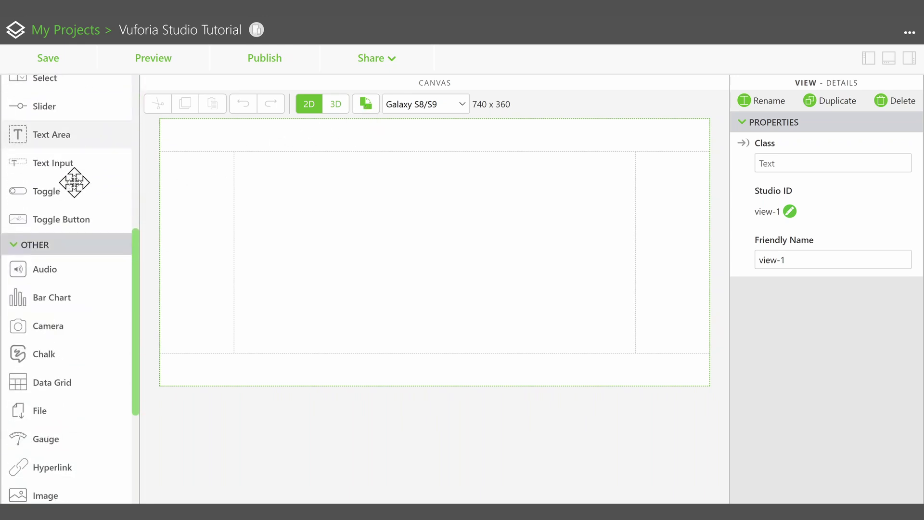
scroll(74, 181, up, 7)
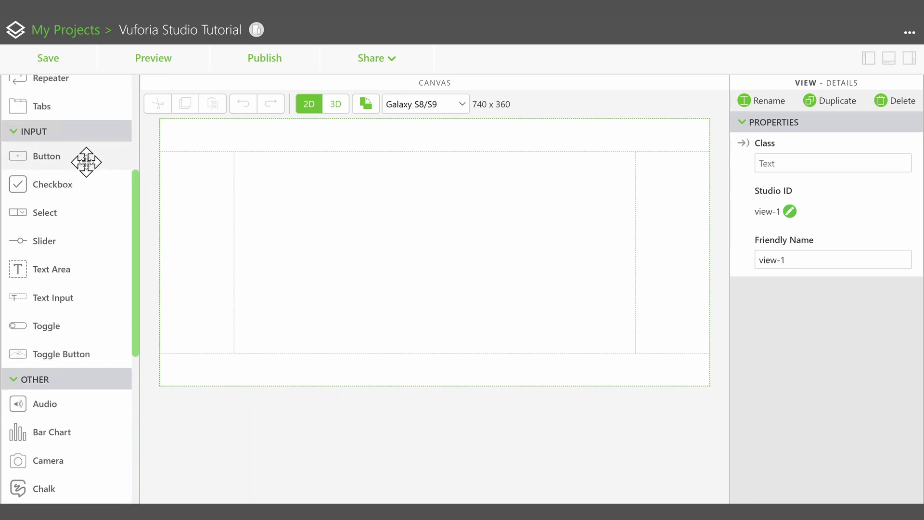
Step: Add a button to the 2D screen, cancel its binding, then undo adding it
drag(86, 162, 285, 163)
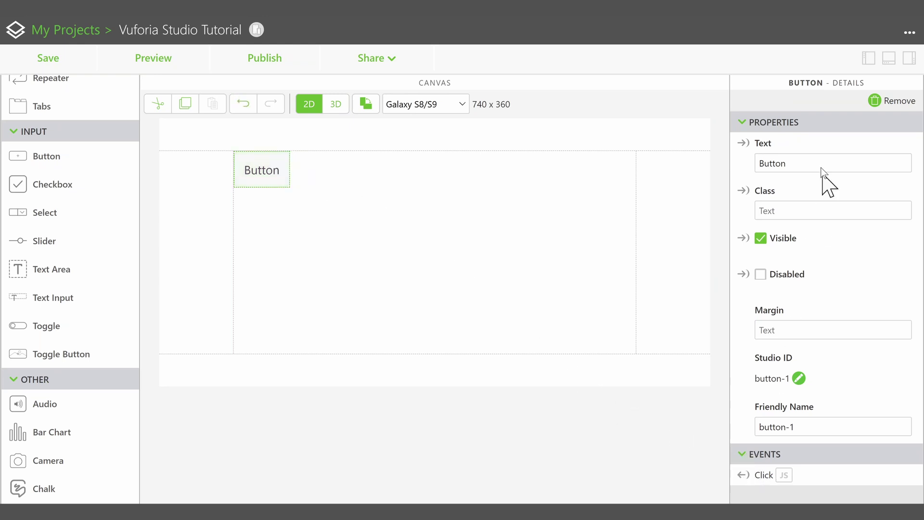
click(869, 58)
drag(770, 487, 120, 269)
scroll(475, 299, up, 1)
click(463, 449)
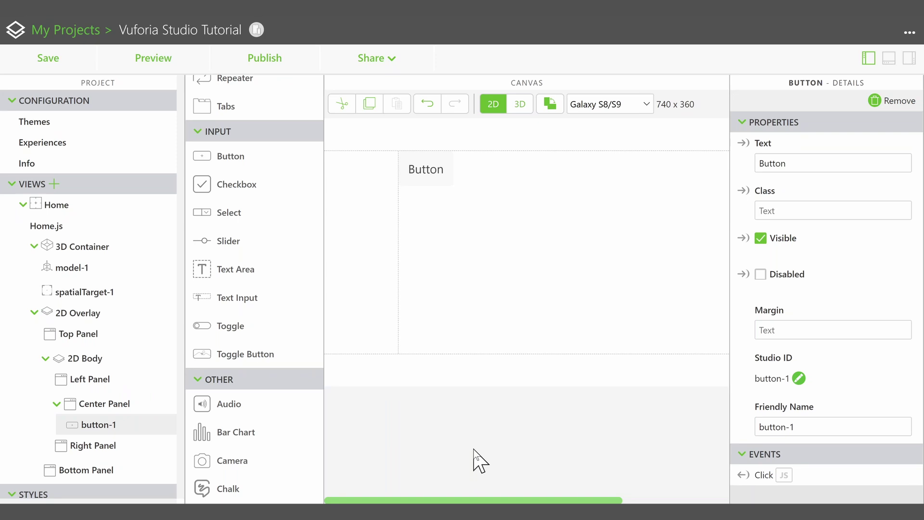
click(427, 105)
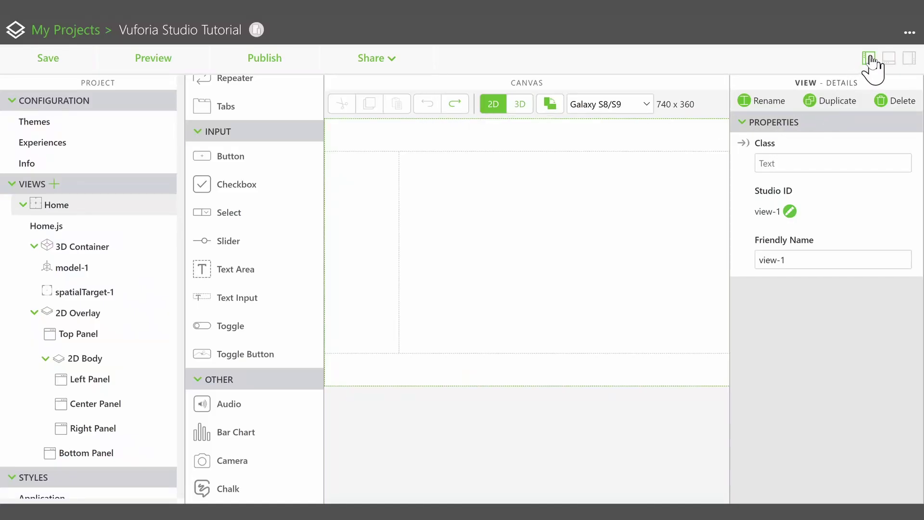
click(871, 60)
Step: Place a Label in the top panel and set its text to 'Vuforia Studio Tutorial'
scroll(58, 330, down, 5)
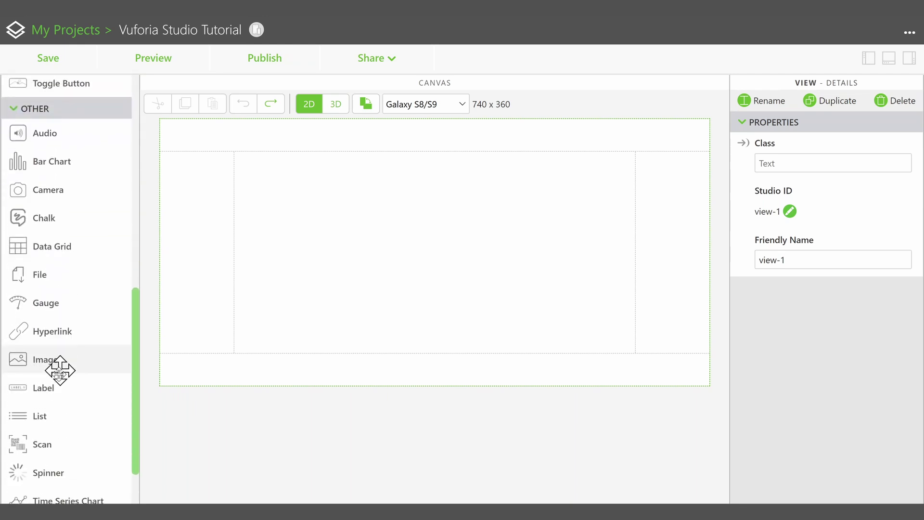
drag(52, 389, 244, 137)
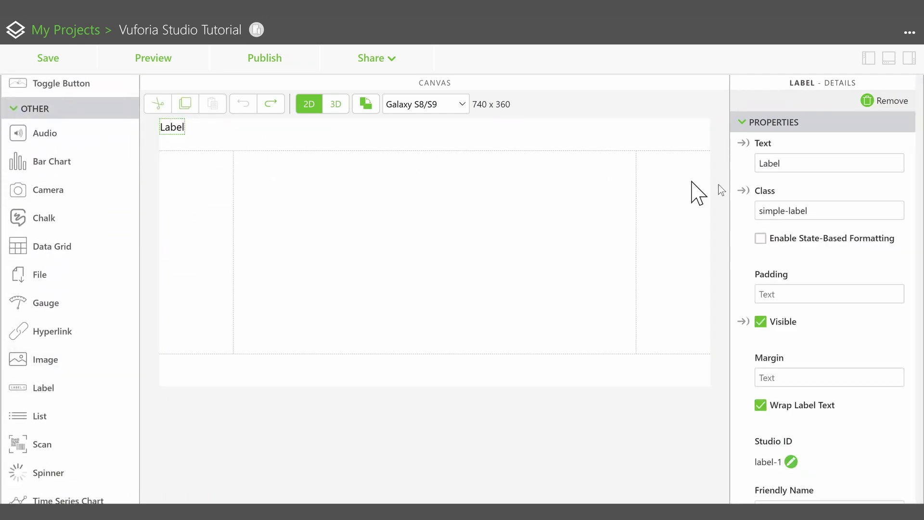
double_click(825, 163)
text(Vuf)
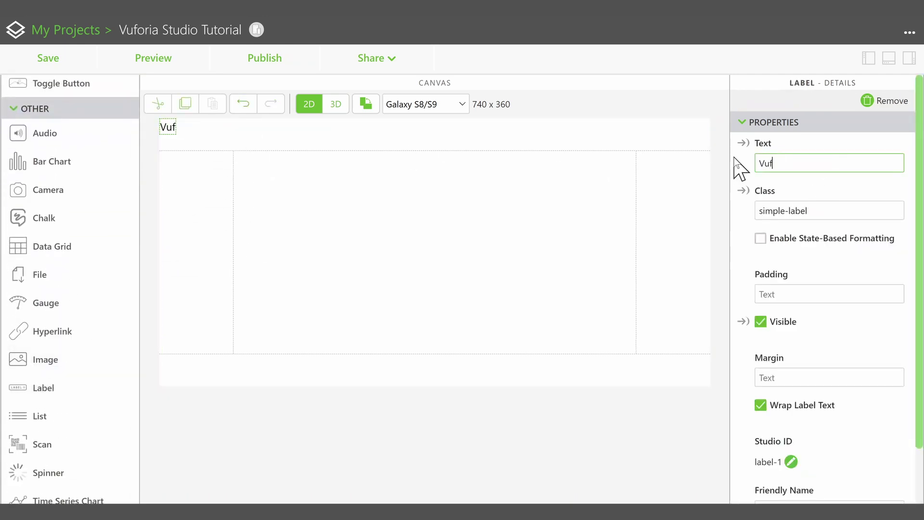
text(oria Studio Tutorial)
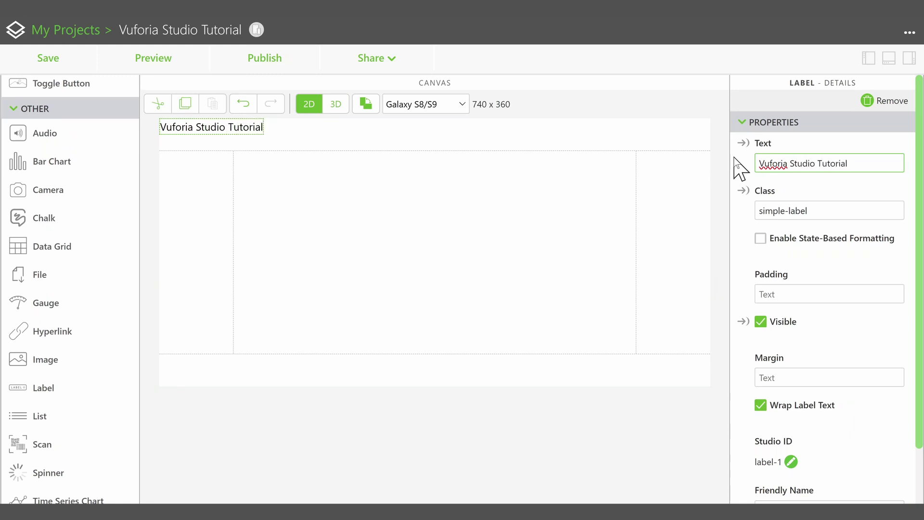
click(657, 386)
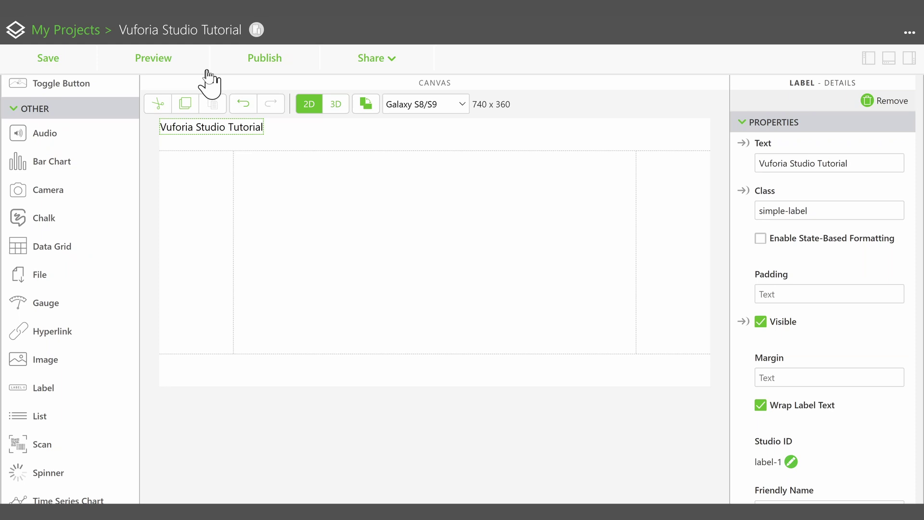
click(181, 60)
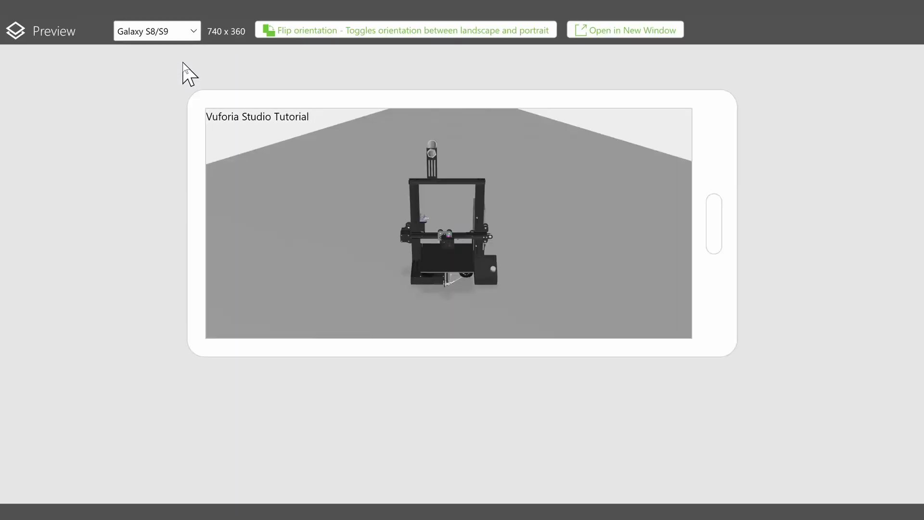
drag(330, 254, 308, 250)
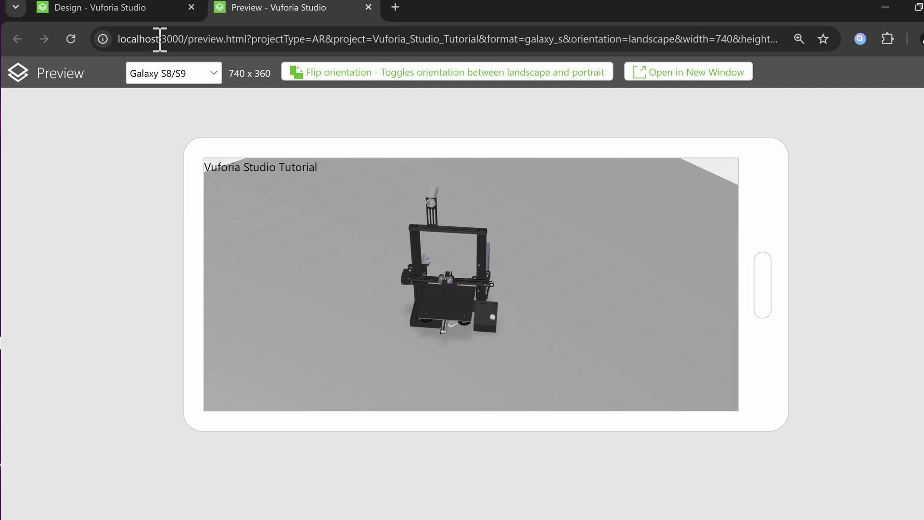
click(136, 9)
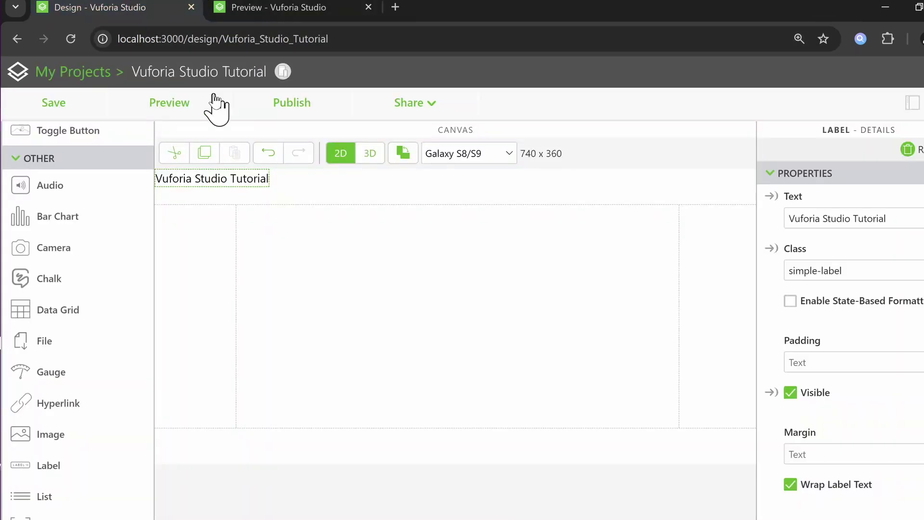
Step: Create a new view named 'Second View'
key(F11)
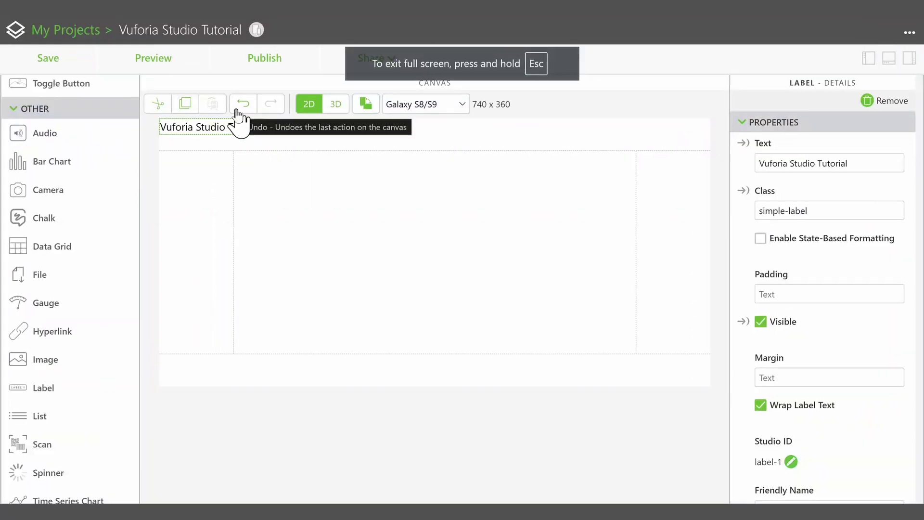
click(869, 58)
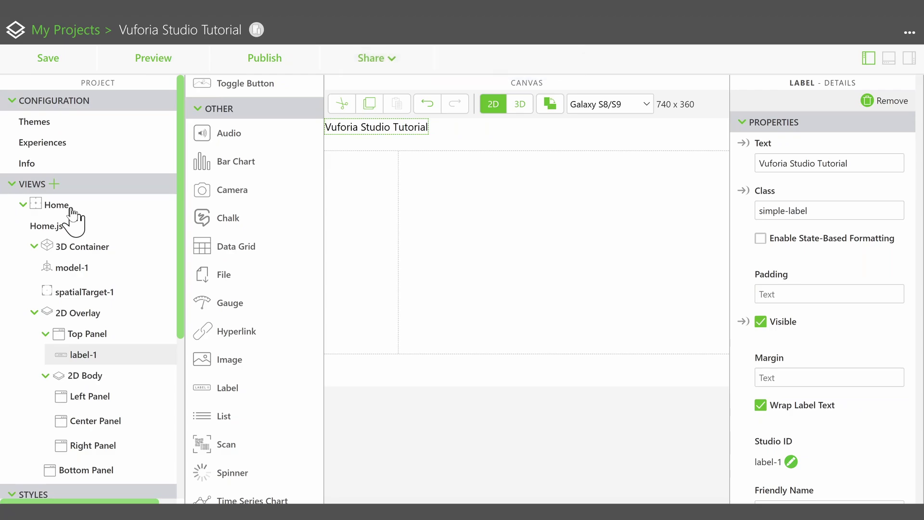
click(54, 184)
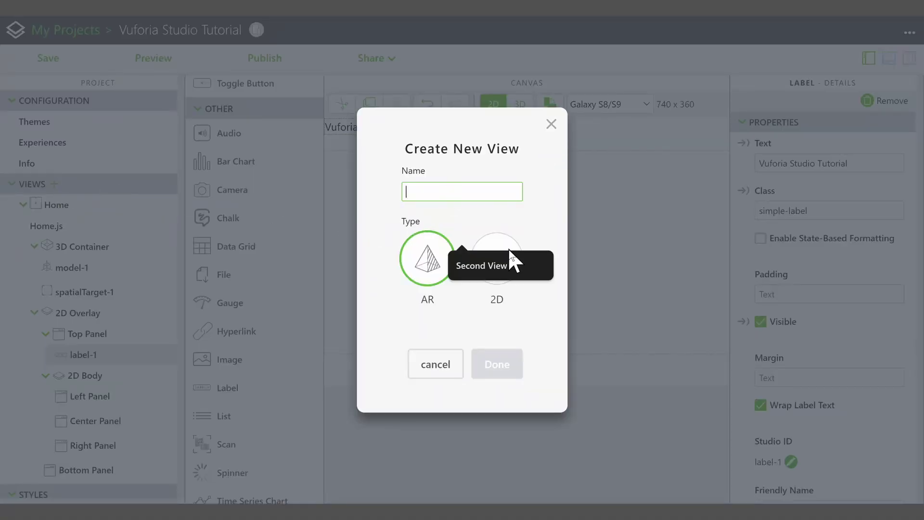
text(Second View)
click(509, 258)
click(514, 368)
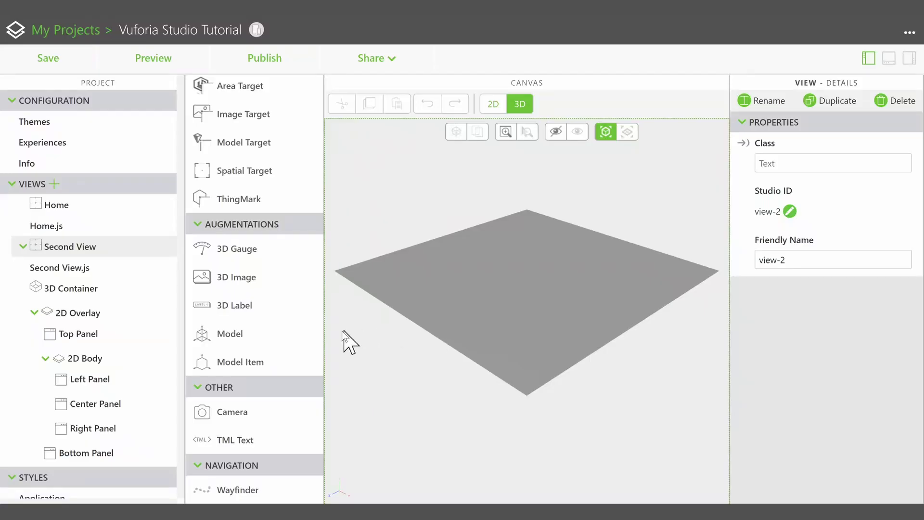
Step: Add a Model to Second View using ender_assembly_Med.pvz and reposition it
drag(226, 333, 528, 270)
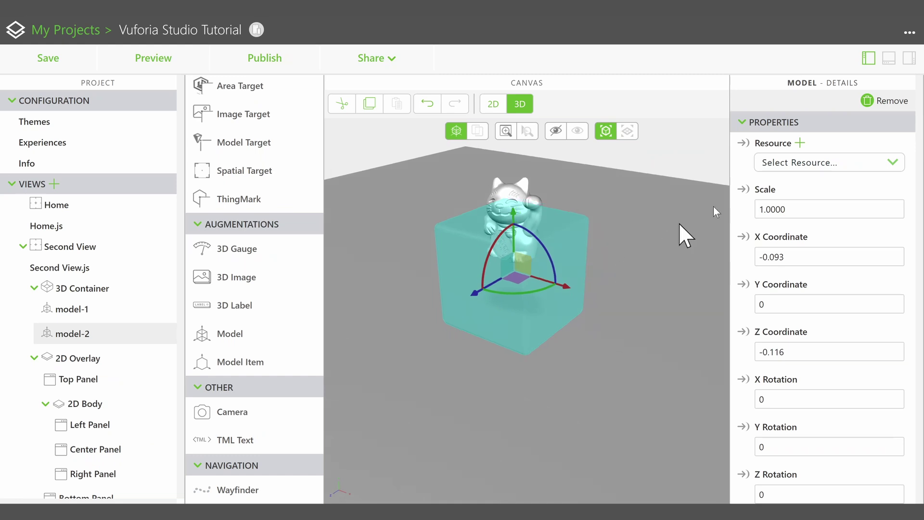
click(846, 164)
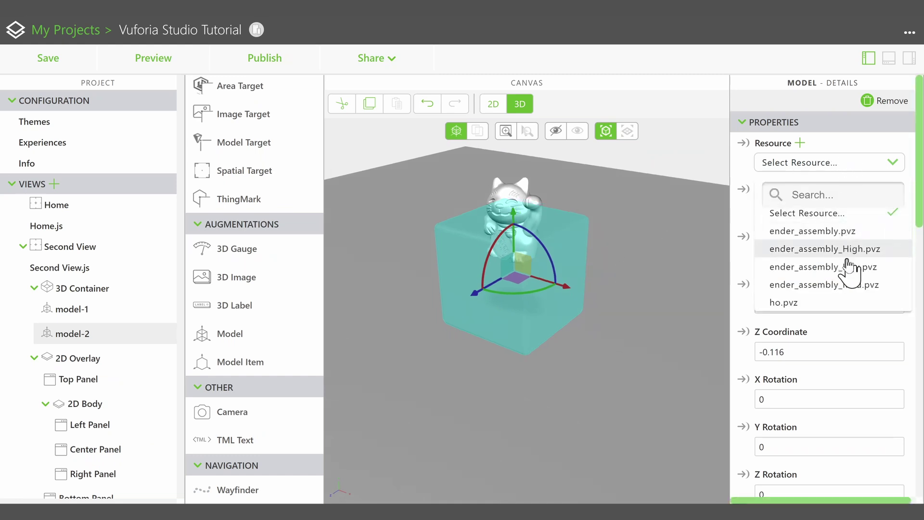
click(851, 286)
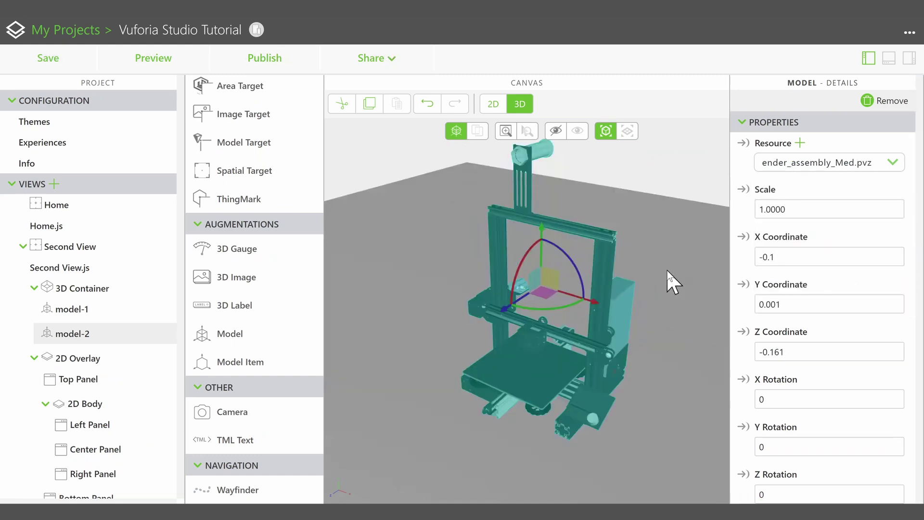
mouse_move(577, 240)
mouse_down()
mouse_move(561, 245)
mouse_move(586, 235)
mouse_up()
Step: In Experiences settings, set the tutorial experience's ThingMark Association to None
click(642, 210)
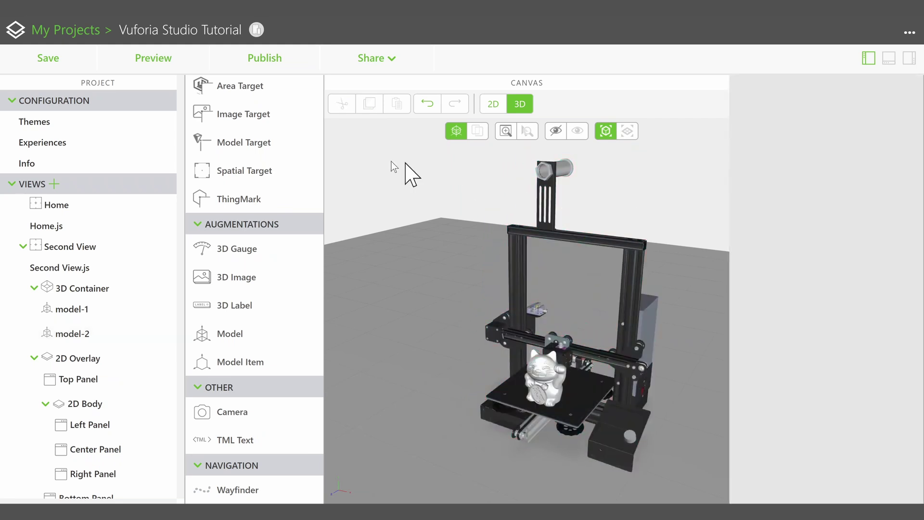
click(36, 143)
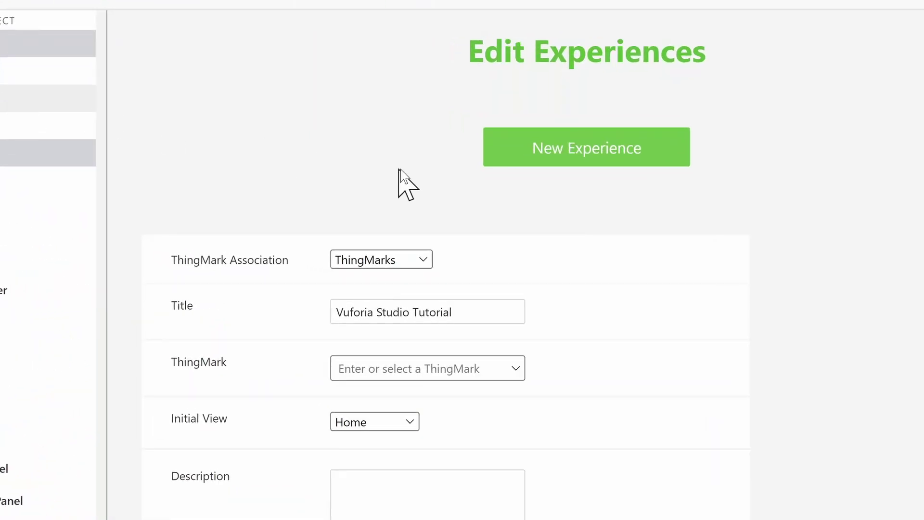
click(478, 316)
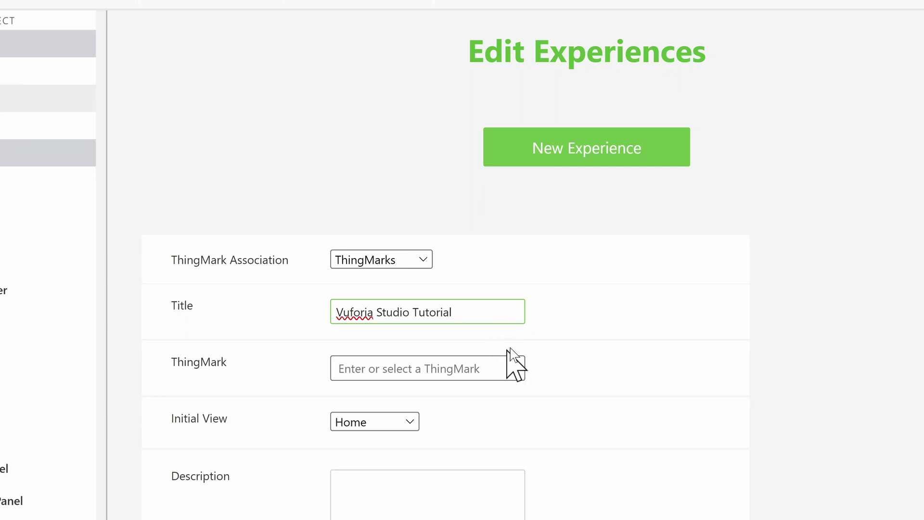
click(604, 295)
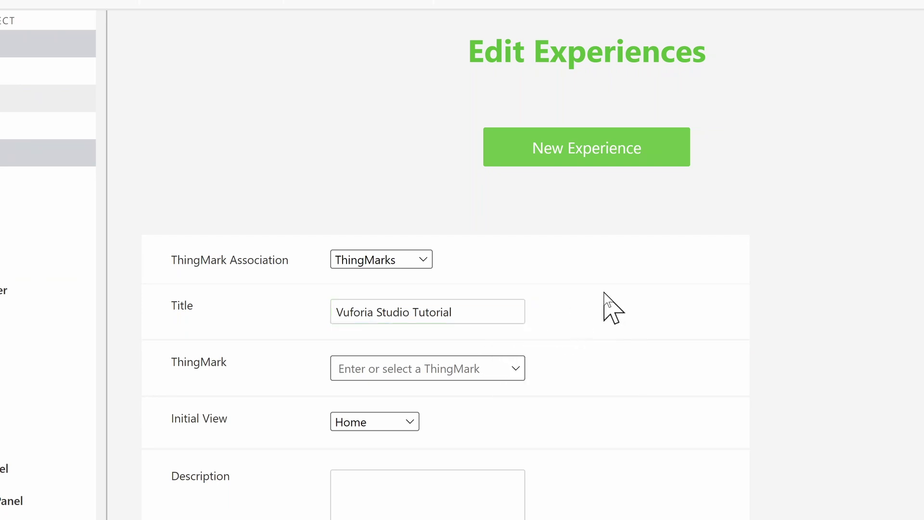
click(415, 260)
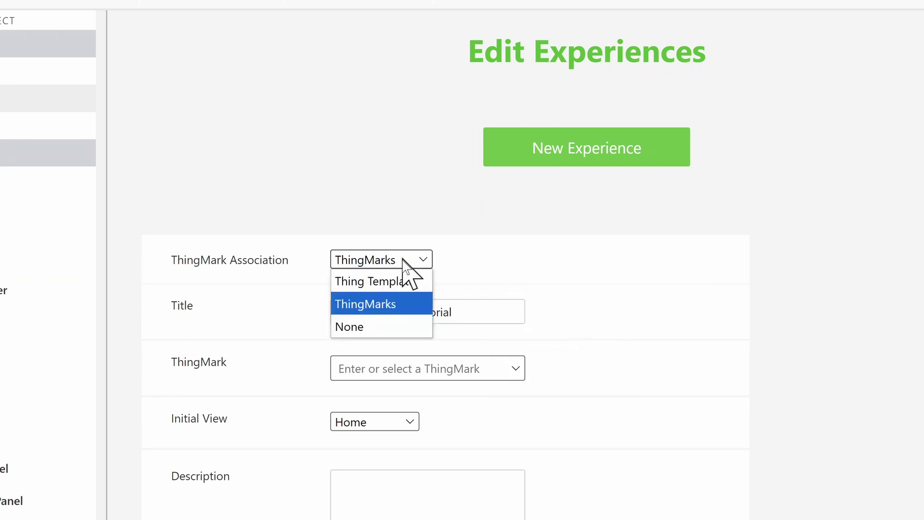
key(Escape)
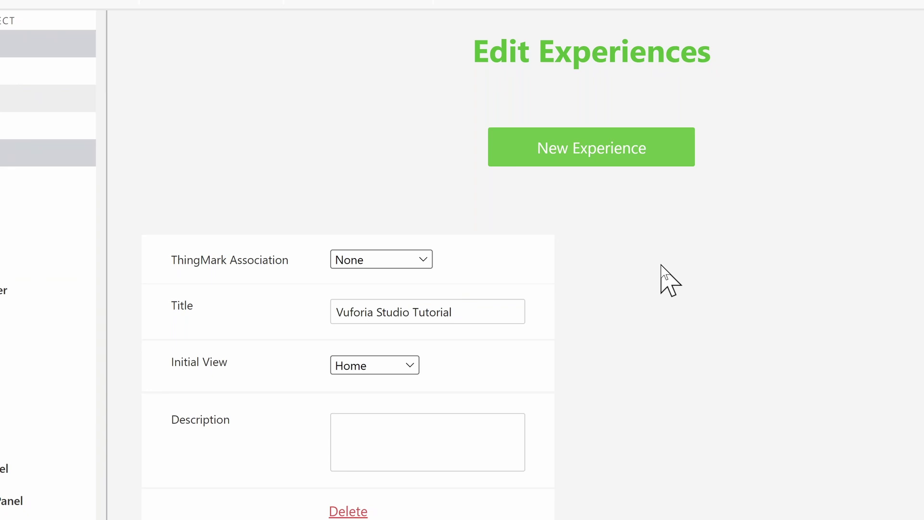
Step: Keep the initial view as Home and give the experience the description 'A description'
click(406, 369)
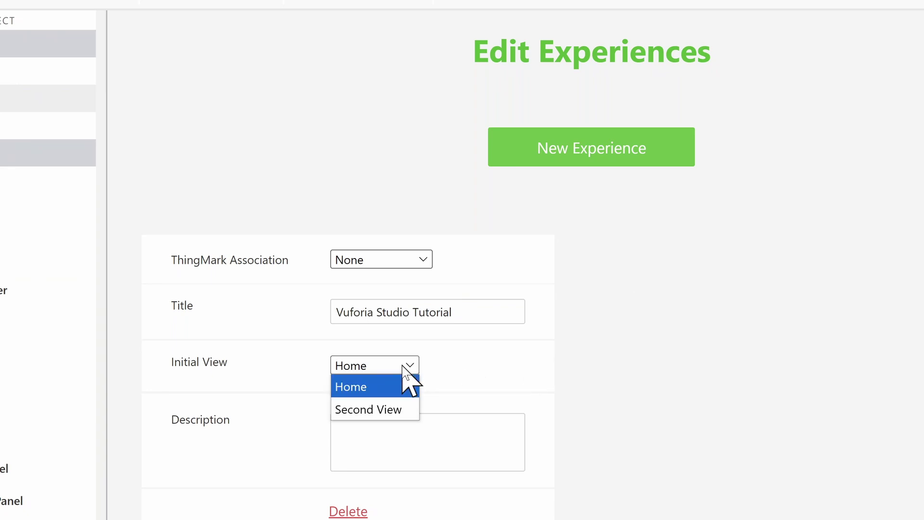
click(403, 409)
click(400, 368)
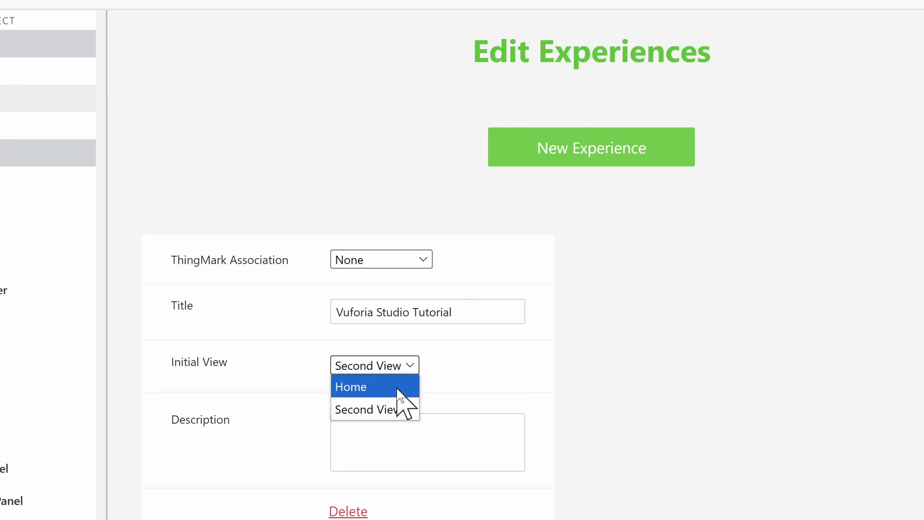
click(399, 387)
click(412, 417)
text(A description)
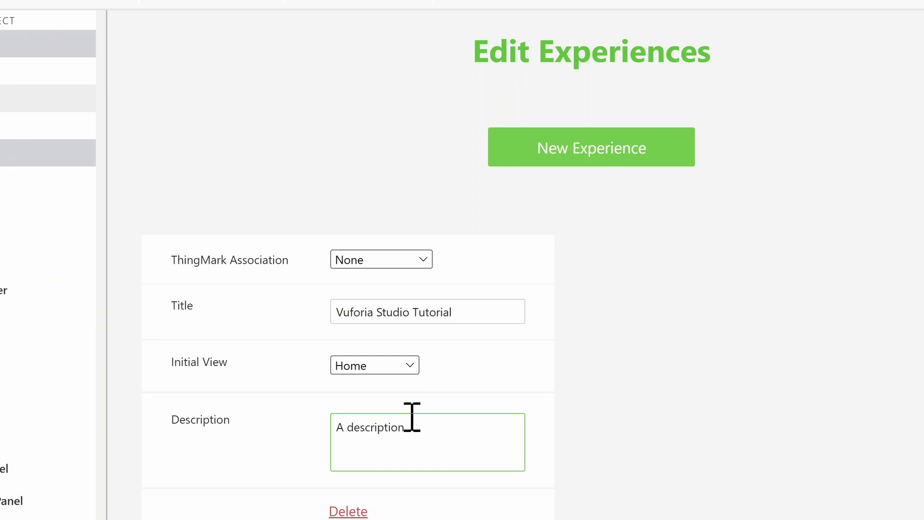
Step: Add a new experience with ThingMark Association None, titled 'Second'
click(627, 150)
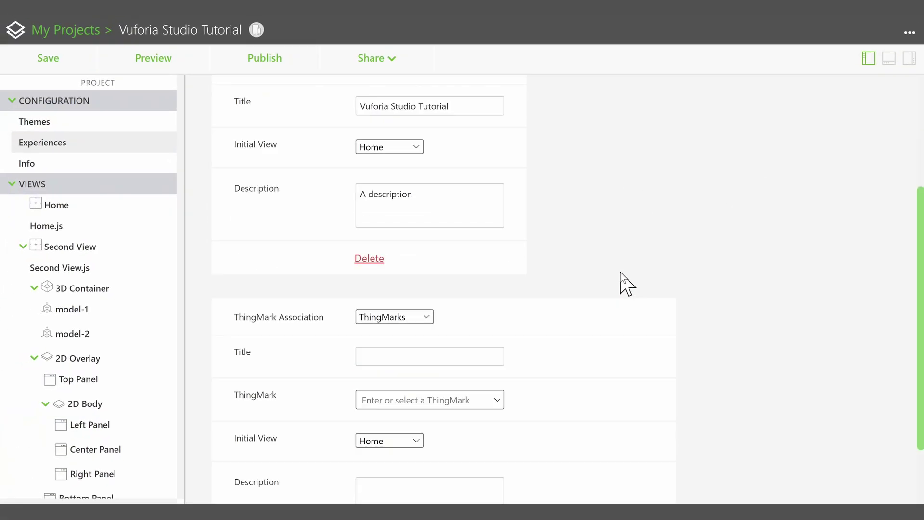
scroll(620, 273, down, 2)
click(414, 242)
click(385, 292)
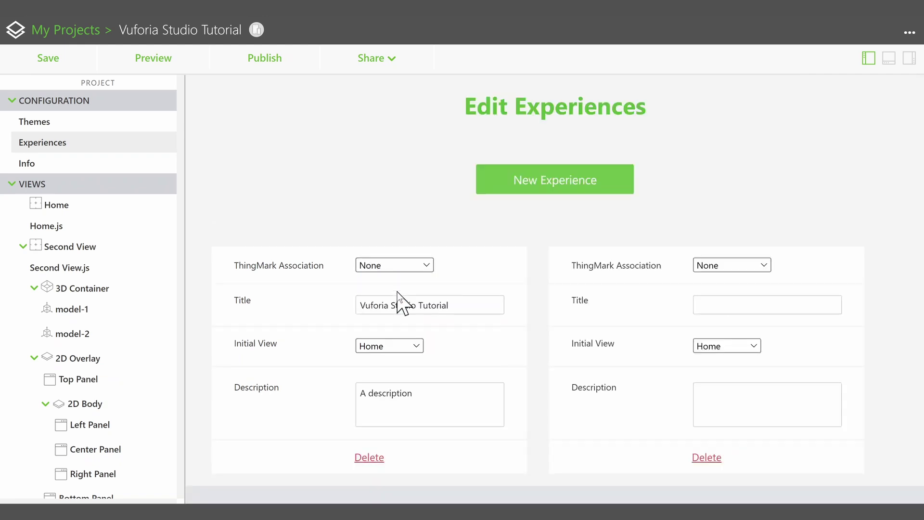
click(740, 305)
text(Se)
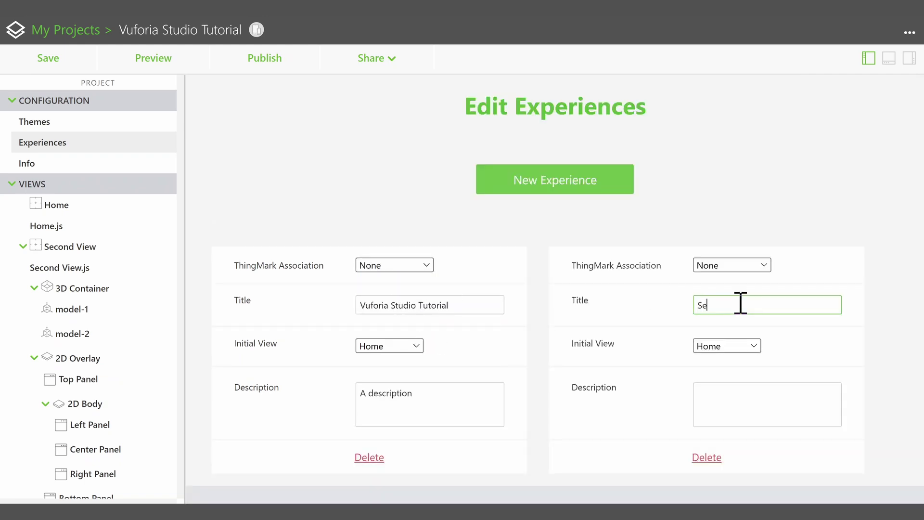
text(cond)
click(757, 217)
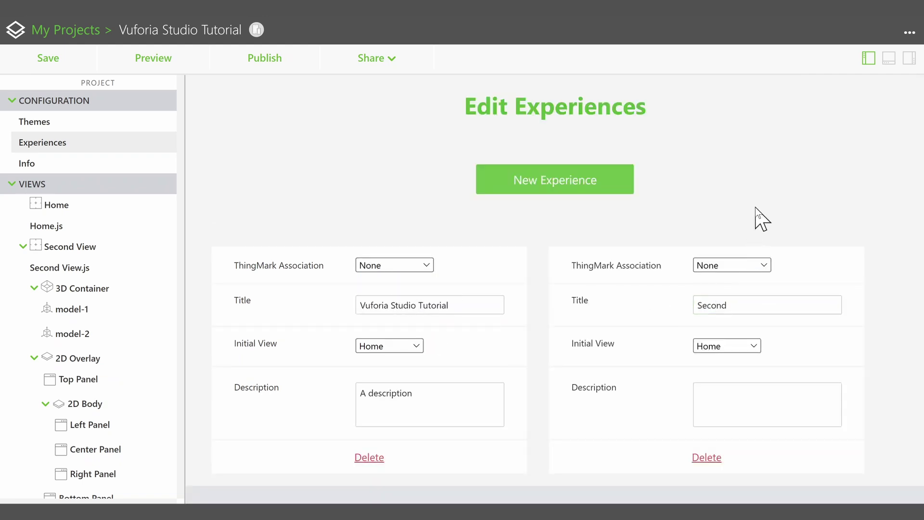
Step: Enter 'Another description' as the project description in the Info settings
click(66, 168)
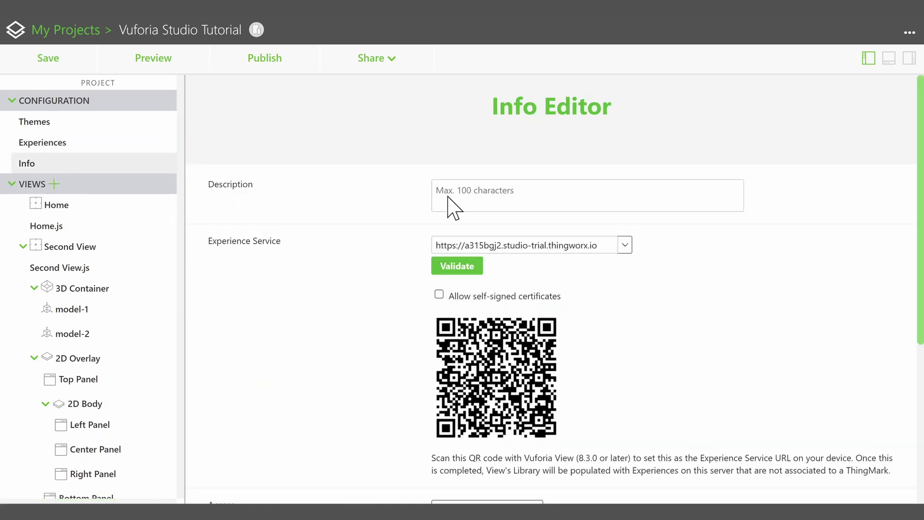
click(562, 197)
text(Another)
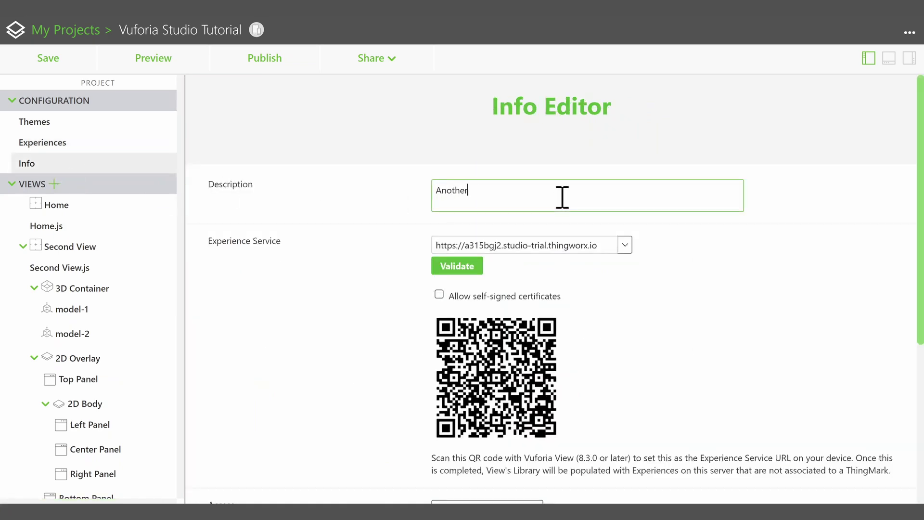
text( description)
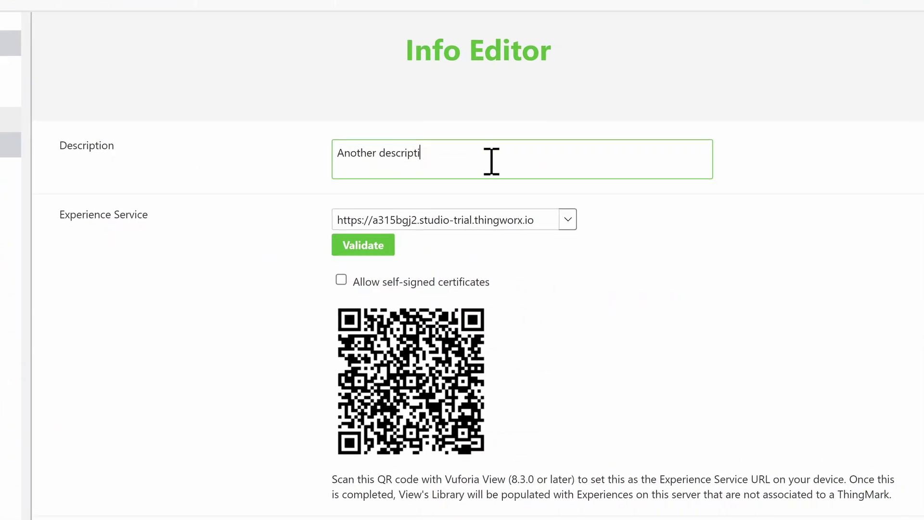
scroll(666, 241, down, 2)
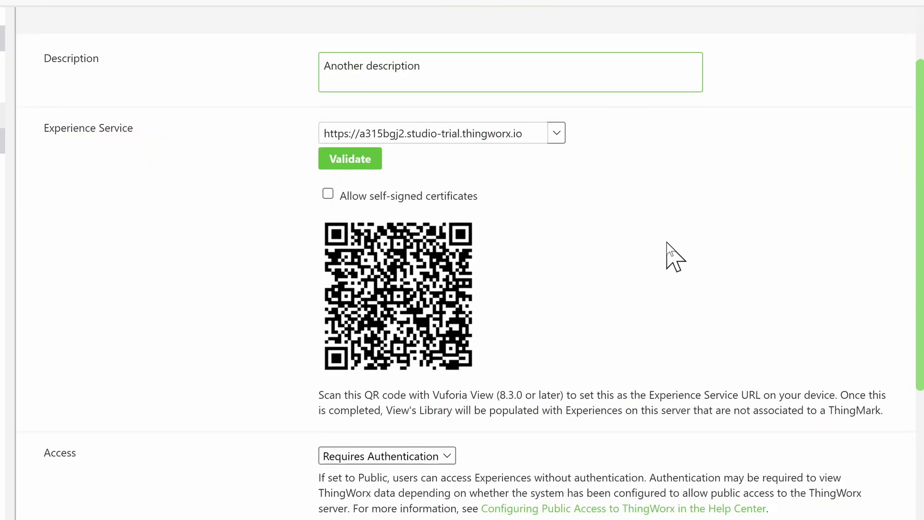
click(666, 241)
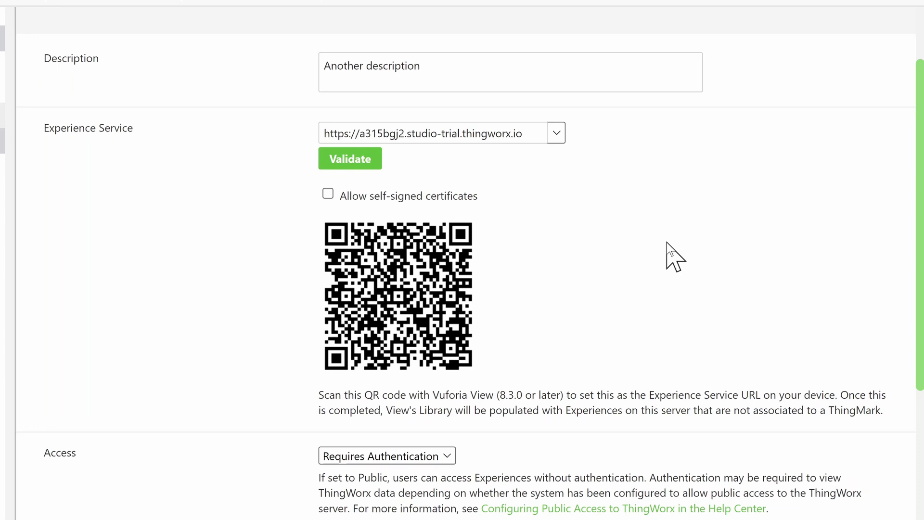
scroll(667, 242, down, 5)
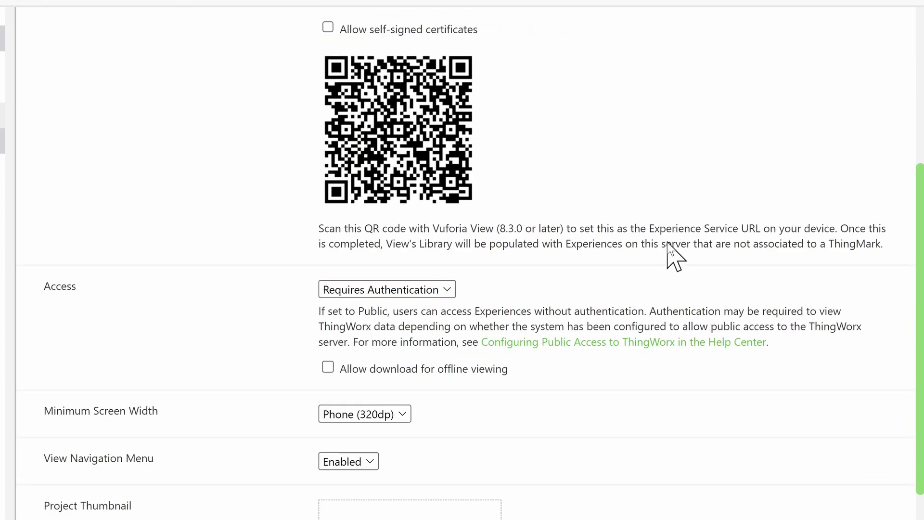
Step: Change the project's Access setting to Public
click(449, 223)
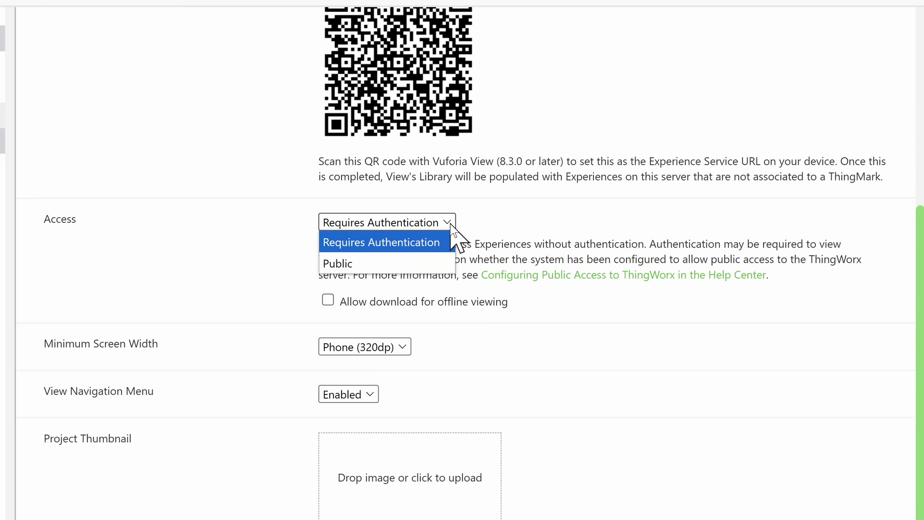
click(467, 222)
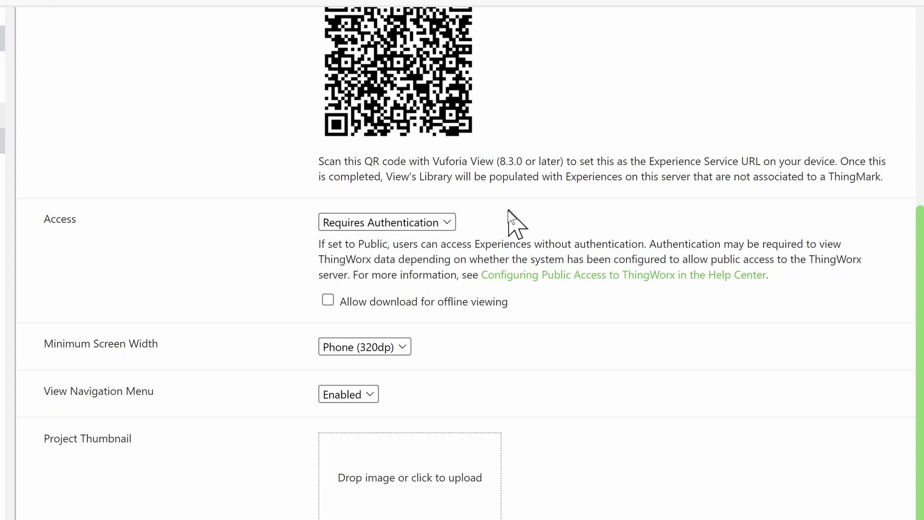
click(447, 223)
click(418, 262)
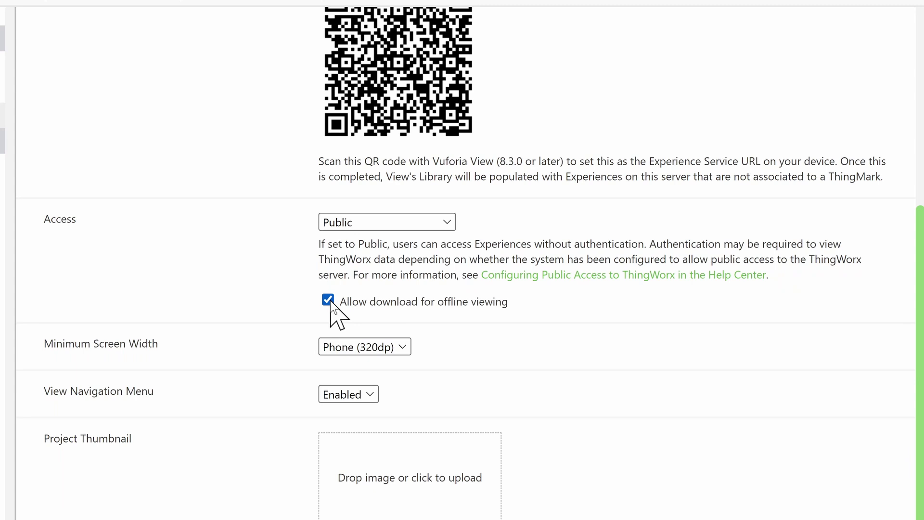
click(408, 350)
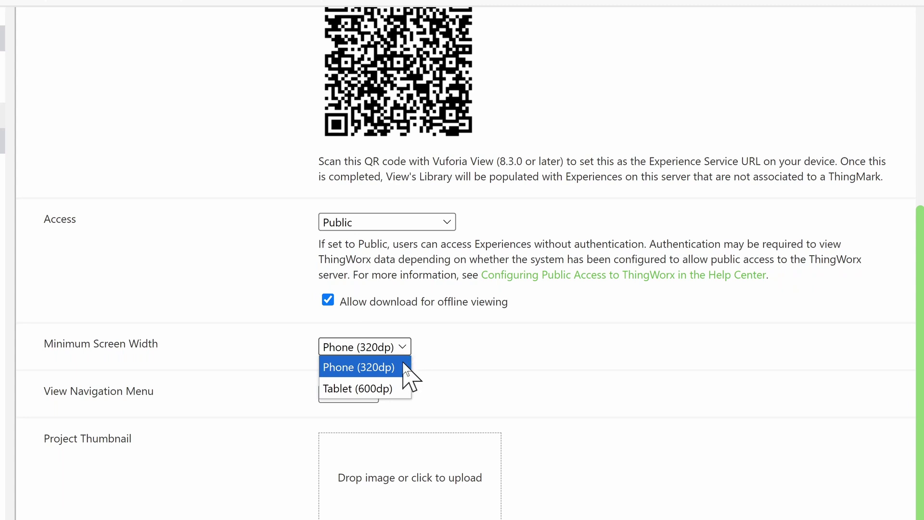
click(401, 386)
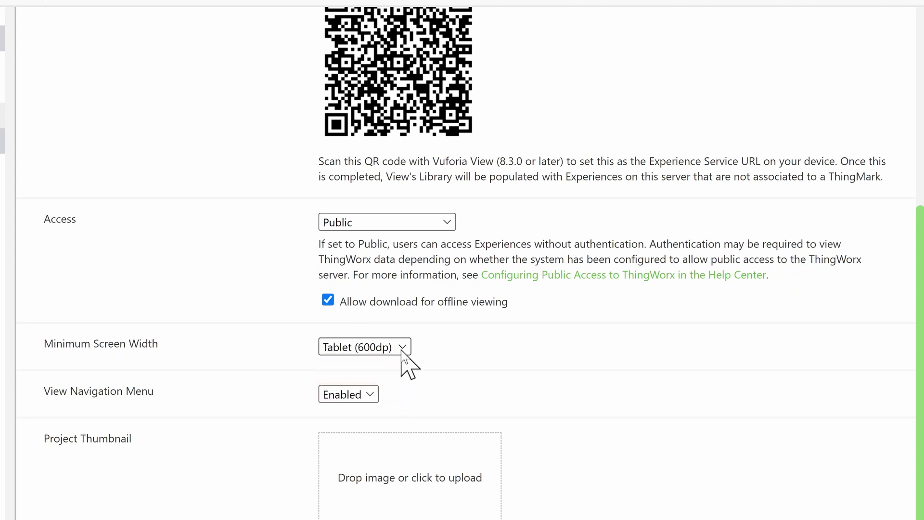
click(400, 350)
click(403, 367)
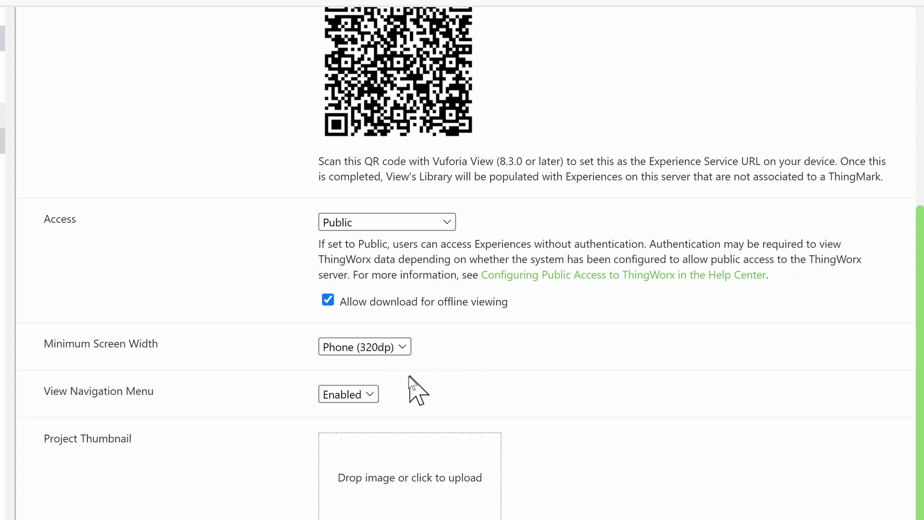
click(372, 395)
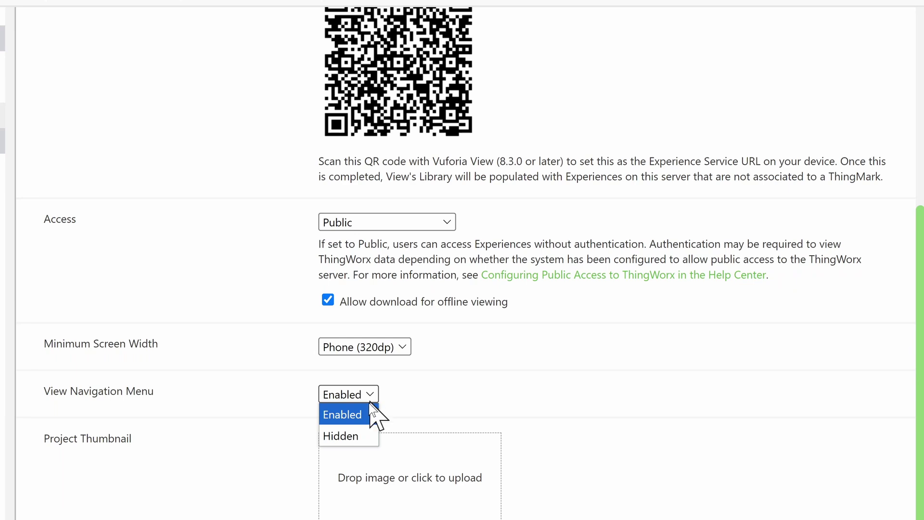
click(371, 433)
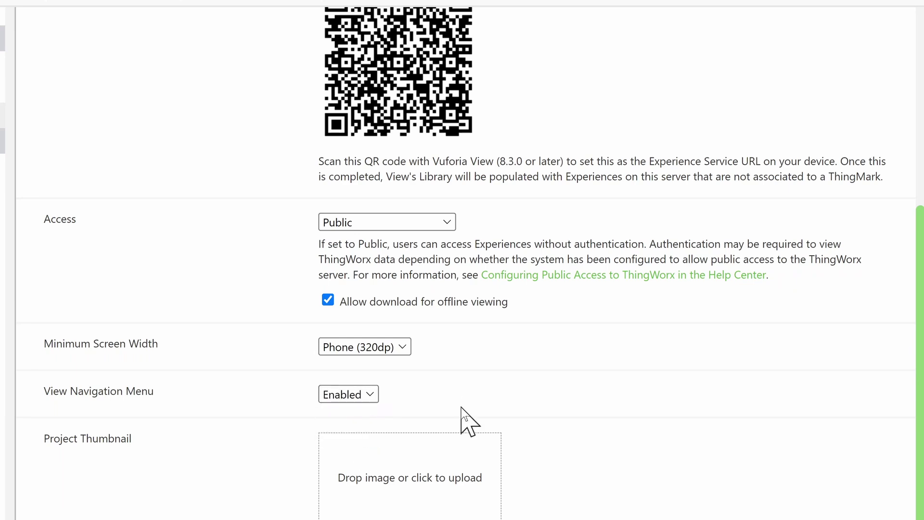
Step: Upload Screenshot_2.png from Education Videos as the thumbnail, then save the project
click(461, 456)
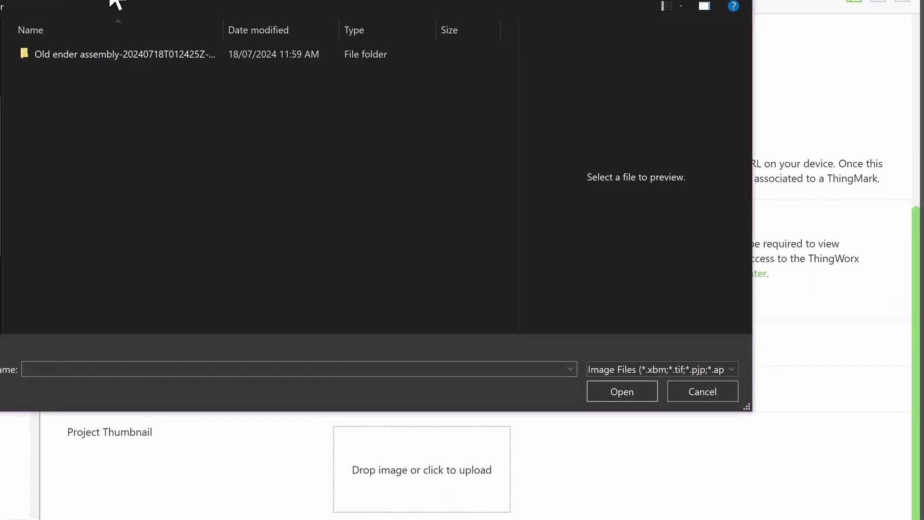
click(121, 6)
double_click(158, 72)
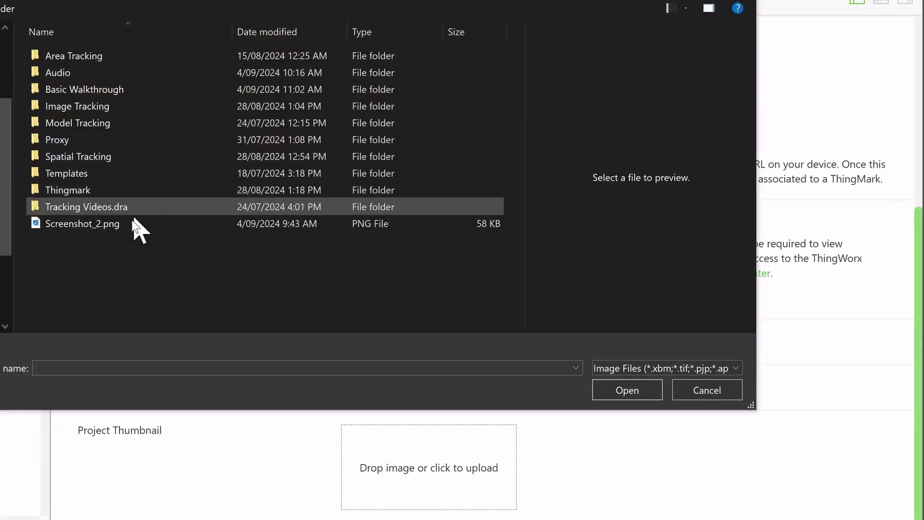
click(134, 223)
click(627, 390)
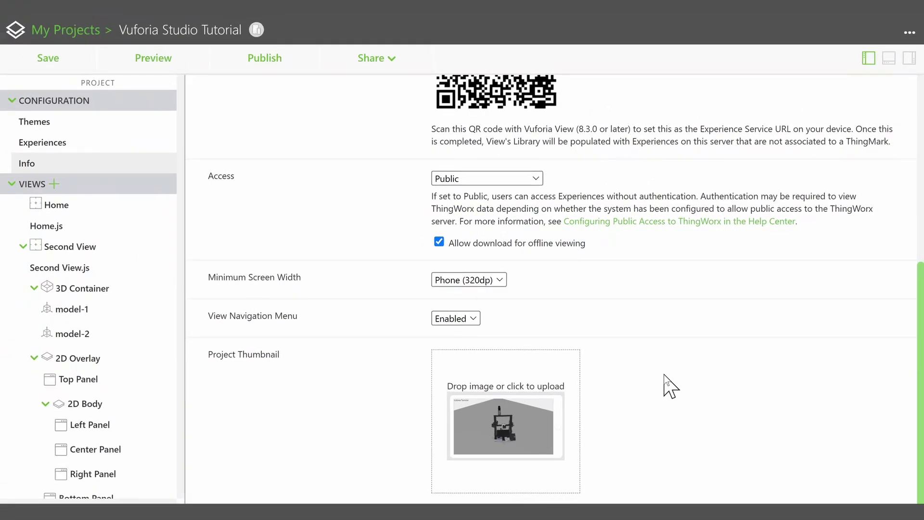
key(ctrl+s)
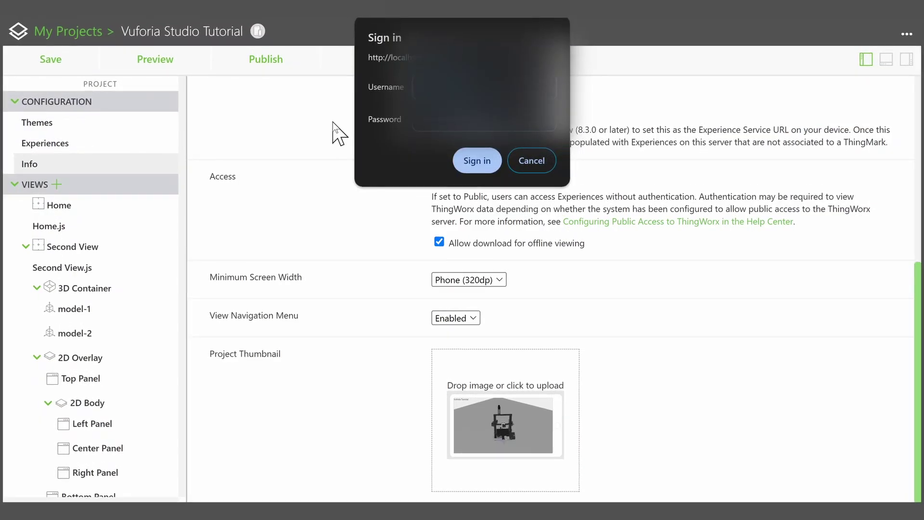
click(532, 161)
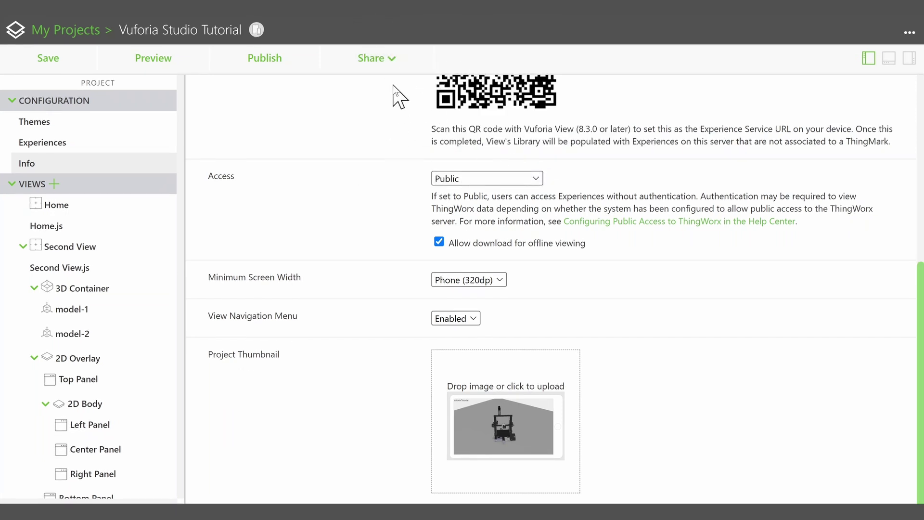
Step: Use Share Experience to display the experience's link and QR code
click(391, 65)
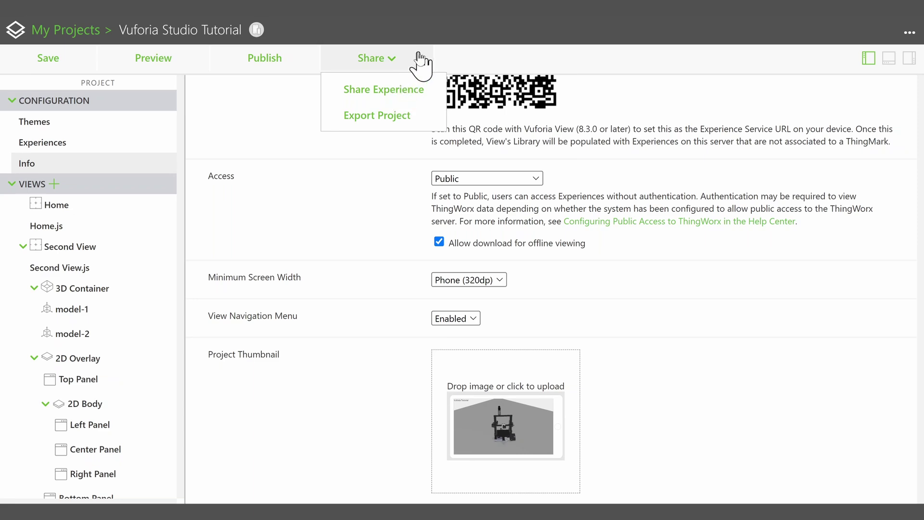
click(409, 89)
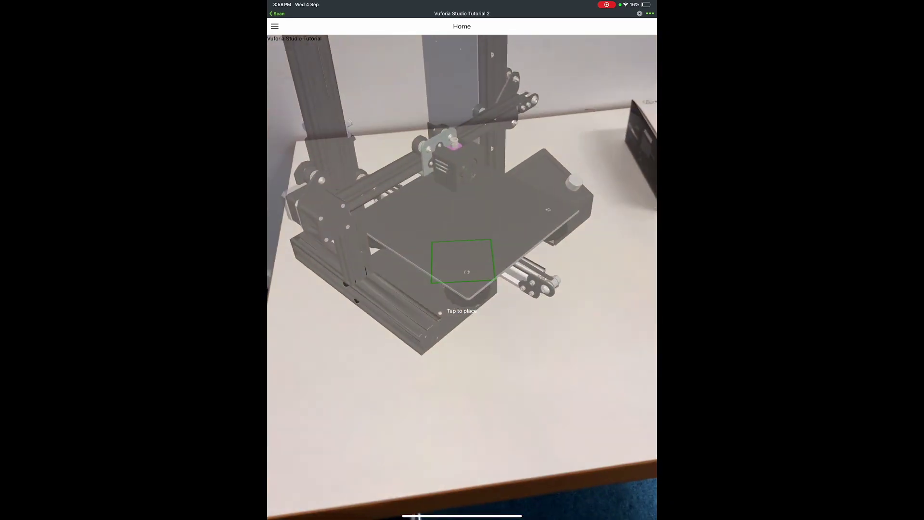
Step: Place the printer model, download the experience for offline viewing, and re-place it on the table
click(461, 262)
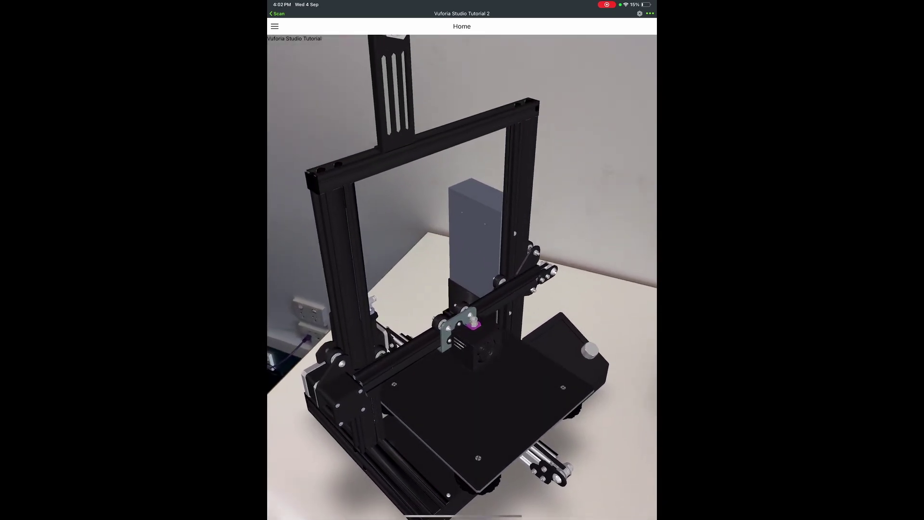
click(649, 13)
click(592, 31)
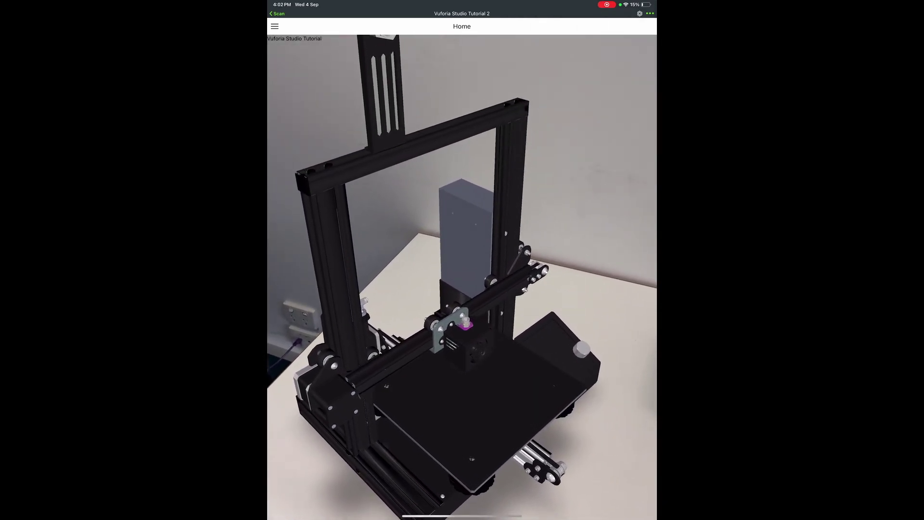
click(573, 149)
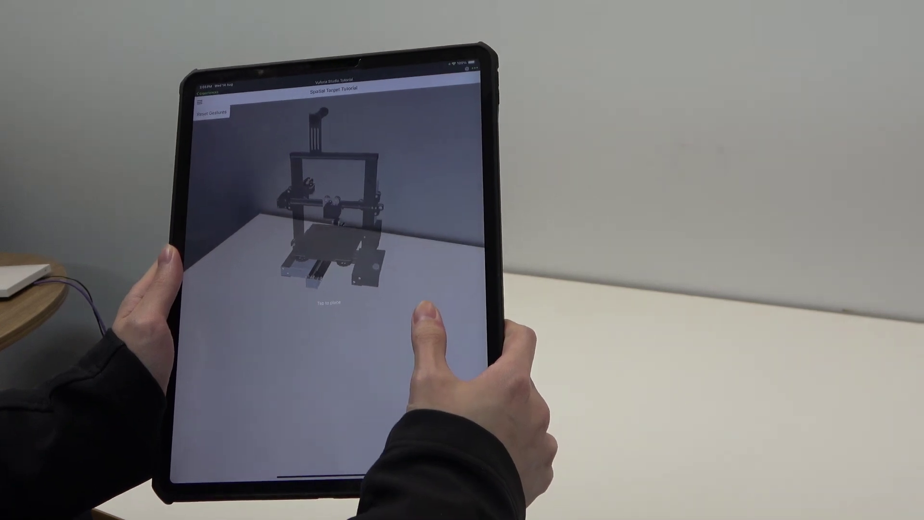
click(440, 312)
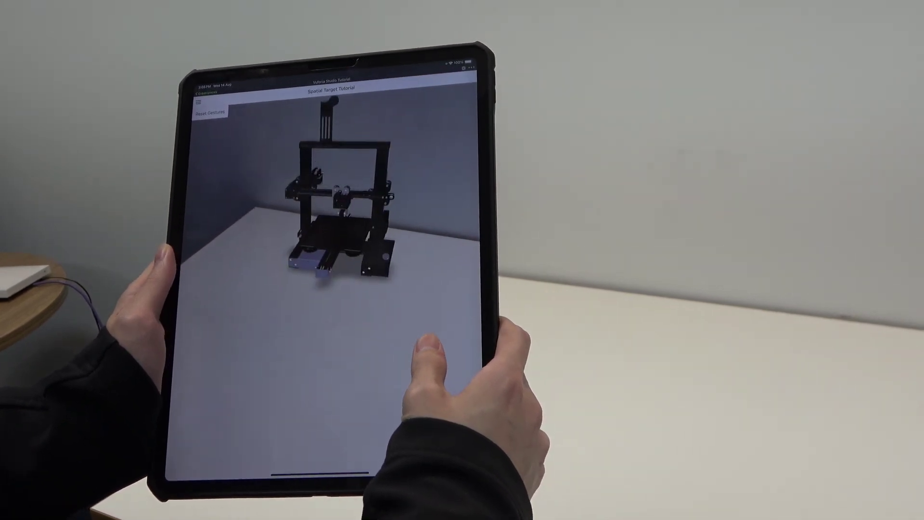